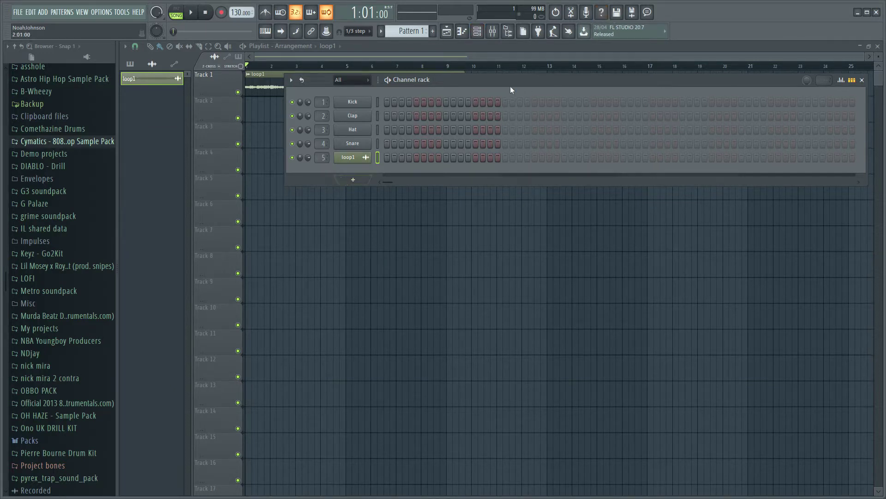
drag(513, 82, 496, 137)
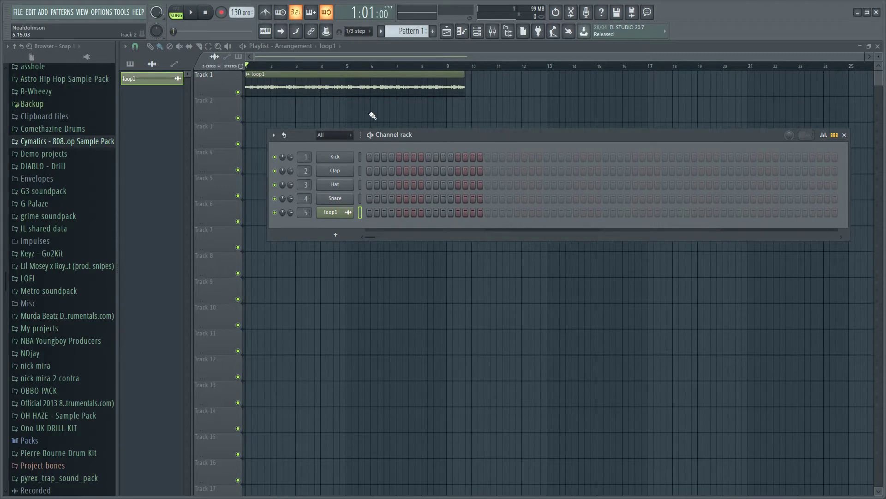
click(362, 100)
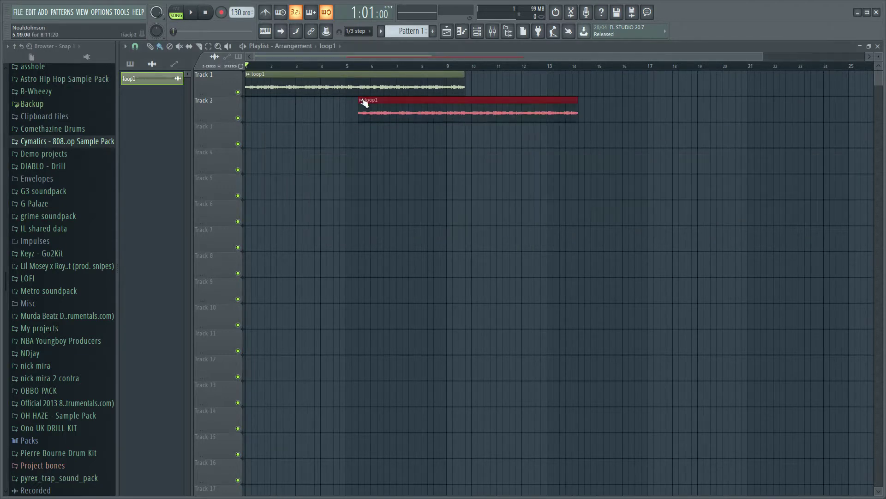
right_click(522, 116)
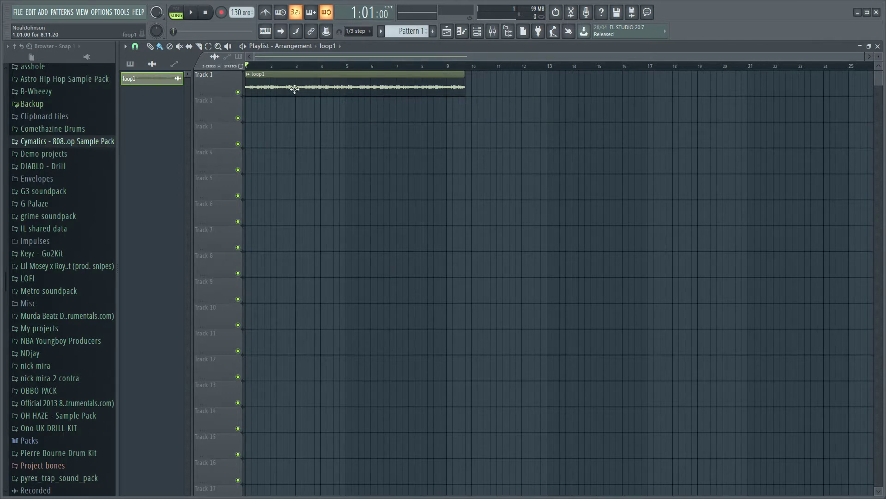
- Open the settings of the loop1 clip on Track 1 and raise the project tempo to 160 BPM
double_click(294, 89)
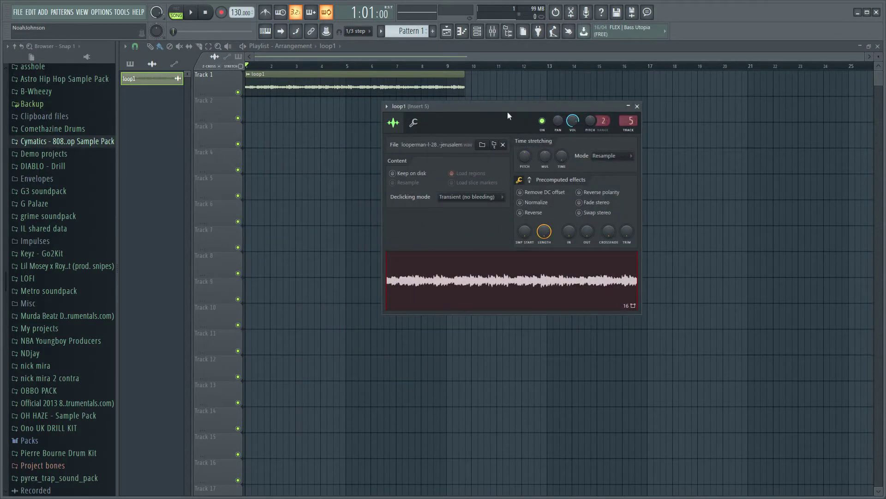
drag(494, 109, 471, 159)
drag(240, 13, 232, 20)
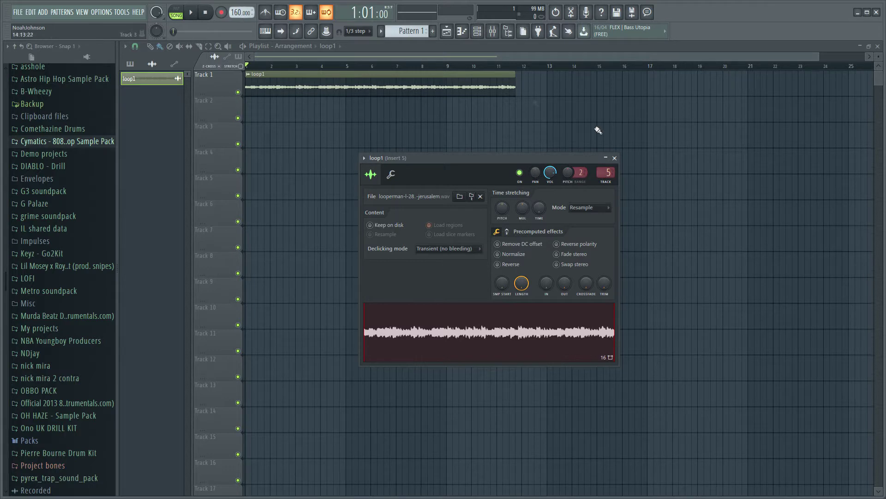
- Time-stretch loop1 in Auto mode so the clip ends at bar 17, and play the result
drag(496, 159, 476, 136)
mouse_move(520, 190)
mouse_down()
mouse_move(521, 162)
mouse_move(520, 185)
mouse_move(520, 174)
mouse_up()
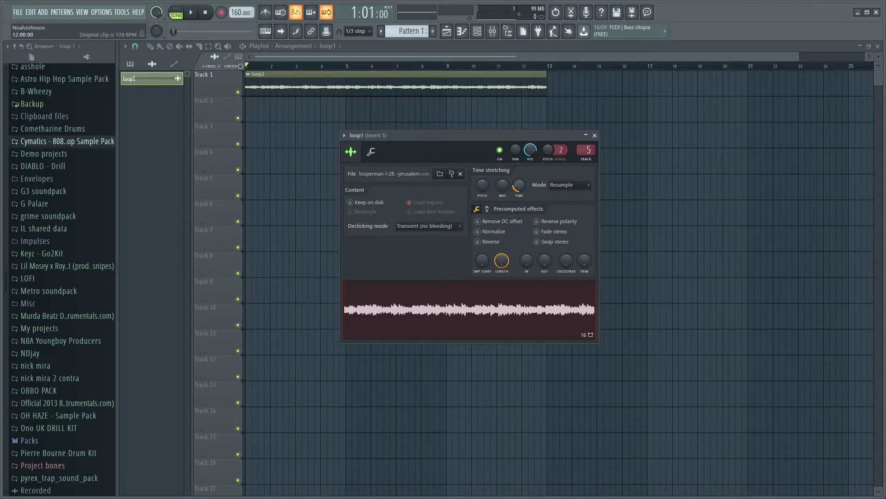
drag(447, 202, 447, 190)
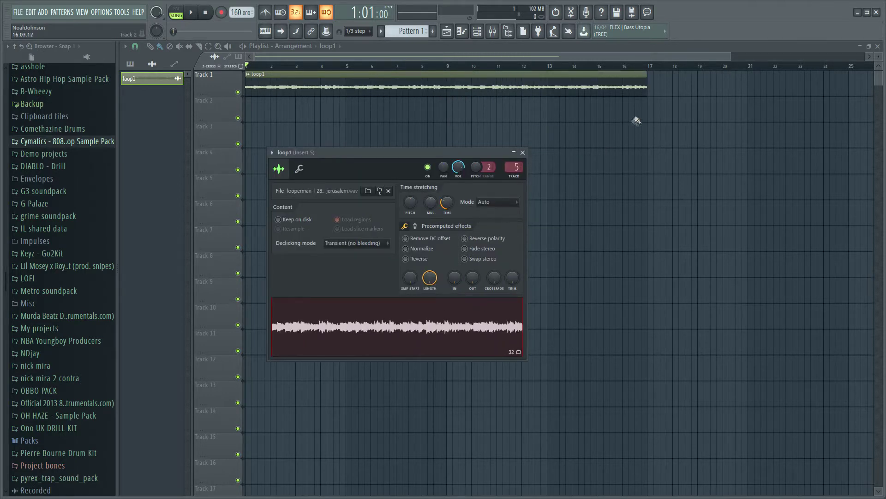
key(space)
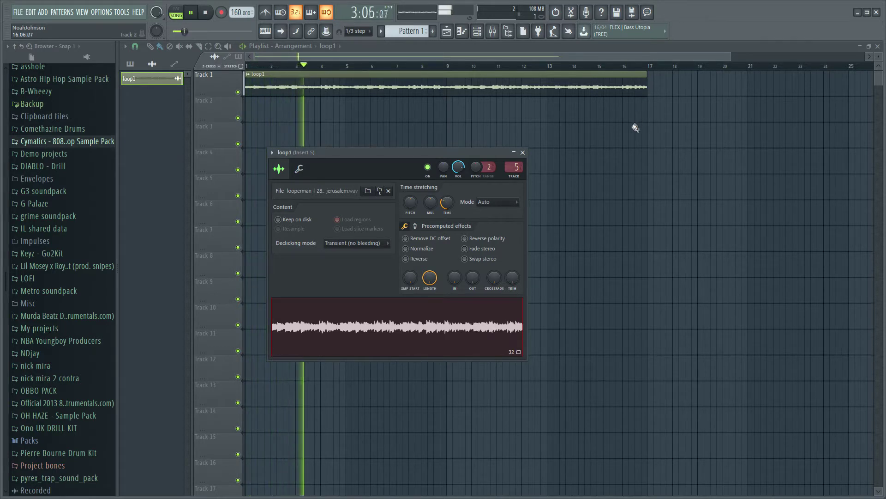
key(space)
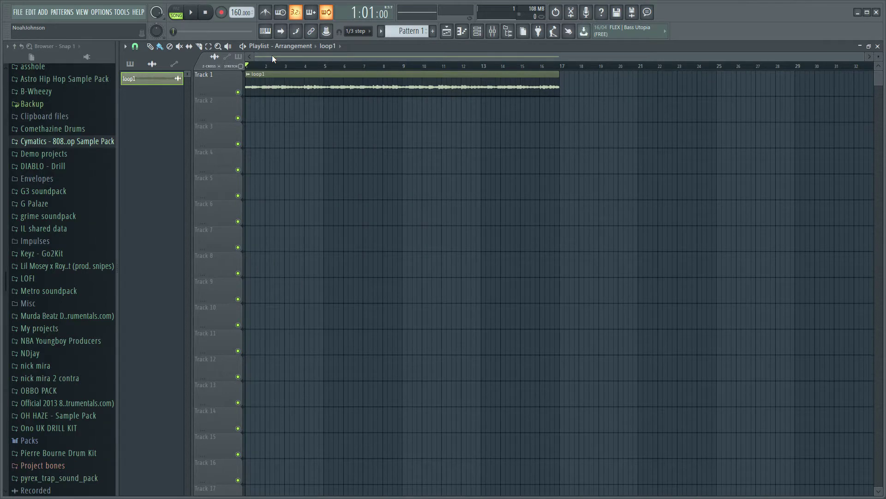
- Bring up the channel rack and reopen loop1's sample settings
click(477, 31)
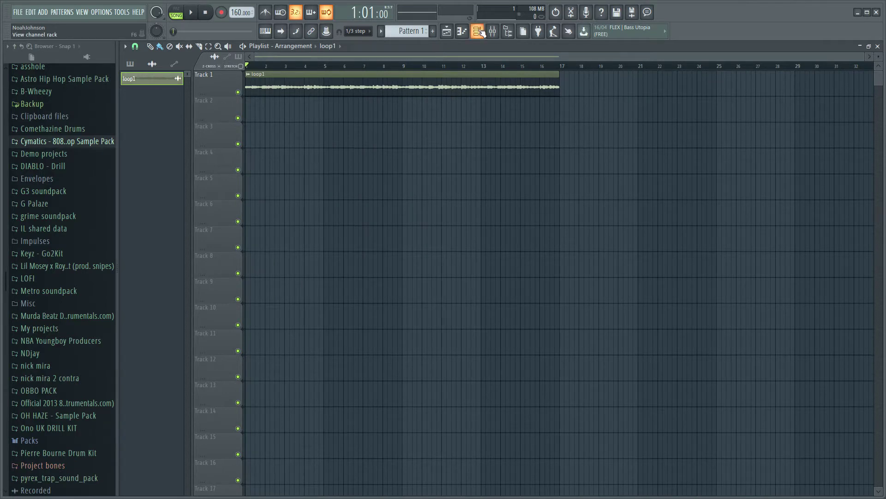
drag(419, 109, 414, 163)
click(412, 96)
click(412, 96)
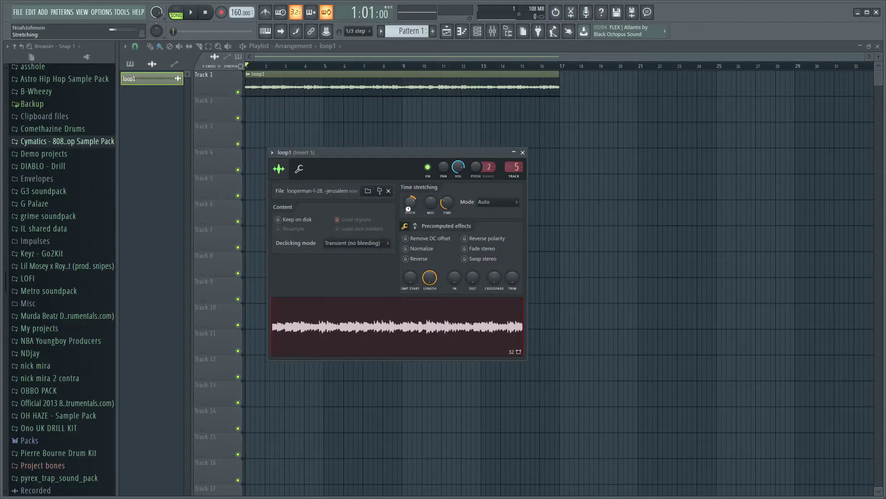
- Try loop1 with its time-stretching pitch shifted up and down, listening to each version
key(space)
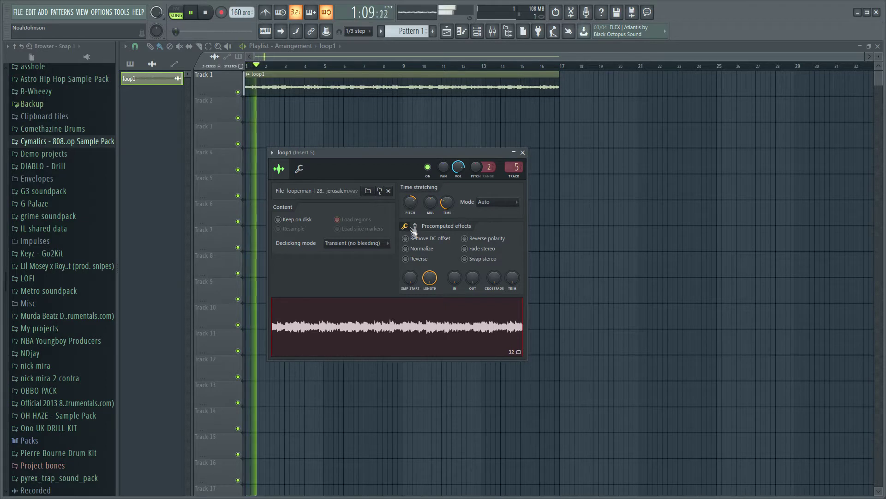
key(space)
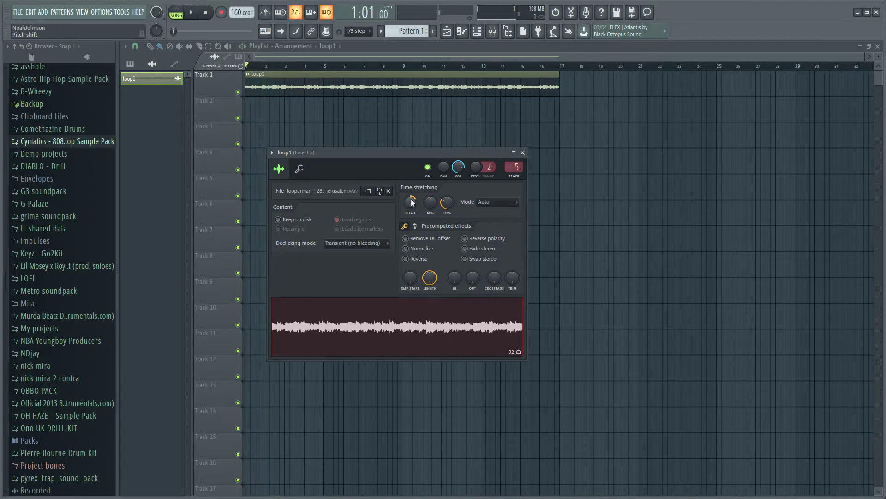
key(space)
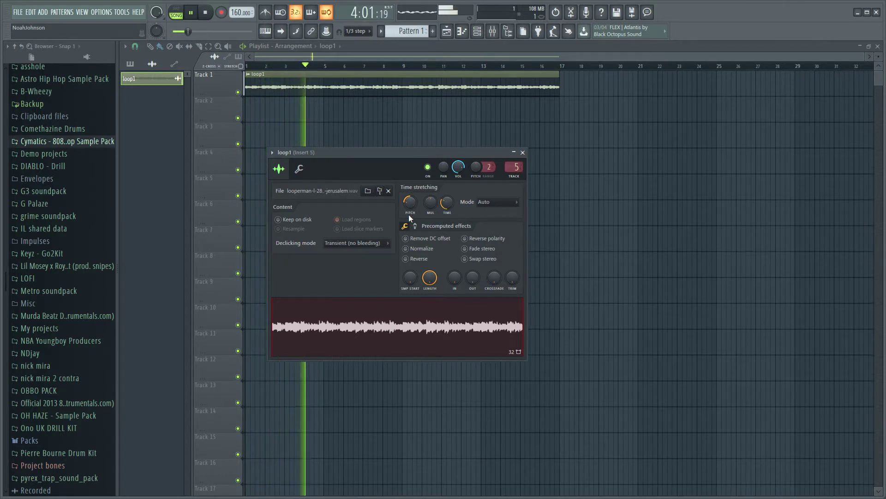
key(space)
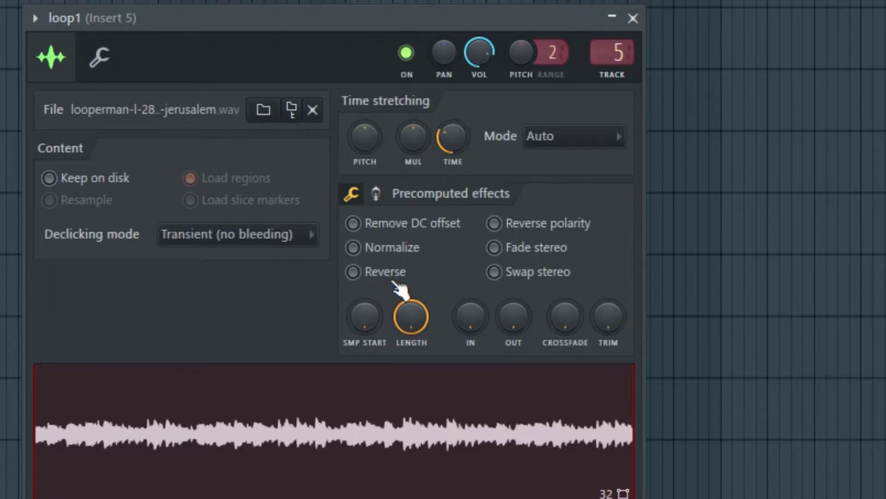
- Reverse the loop1 sample, listen to it, and close its settings
click(386, 272)
key(space)
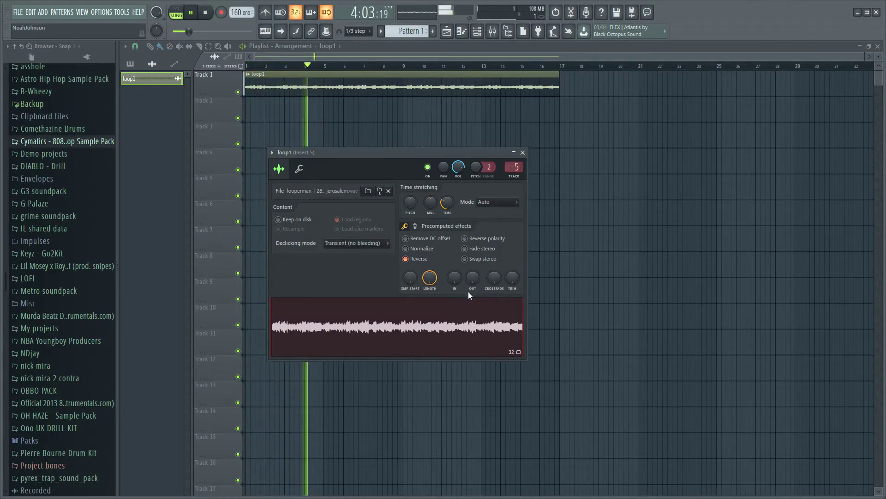
key(space)
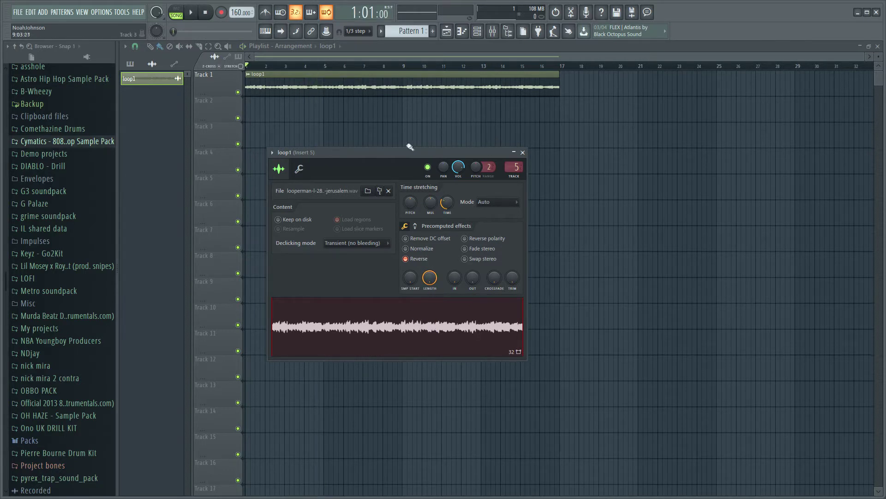
click(523, 153)
- Open the mixer and load HalfTime in slot 1 and Gross Beat in slot 2 of Insert 5
key(F9)
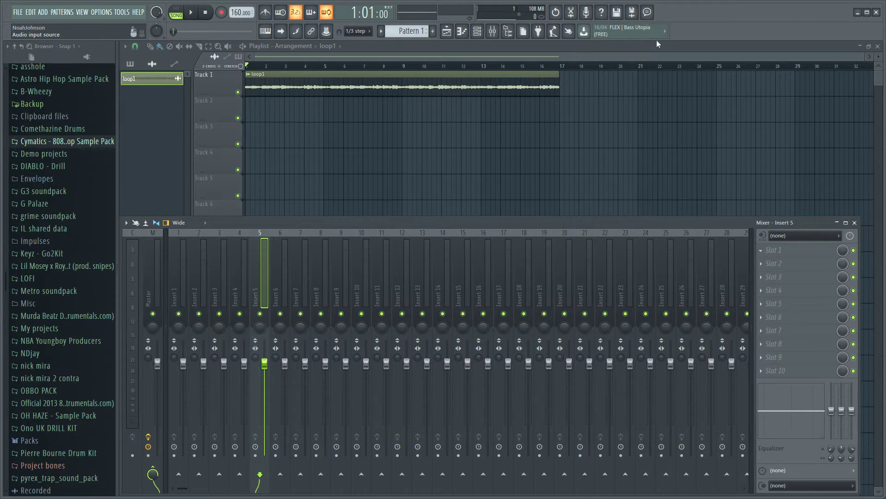
drag(299, 143, 466, 135)
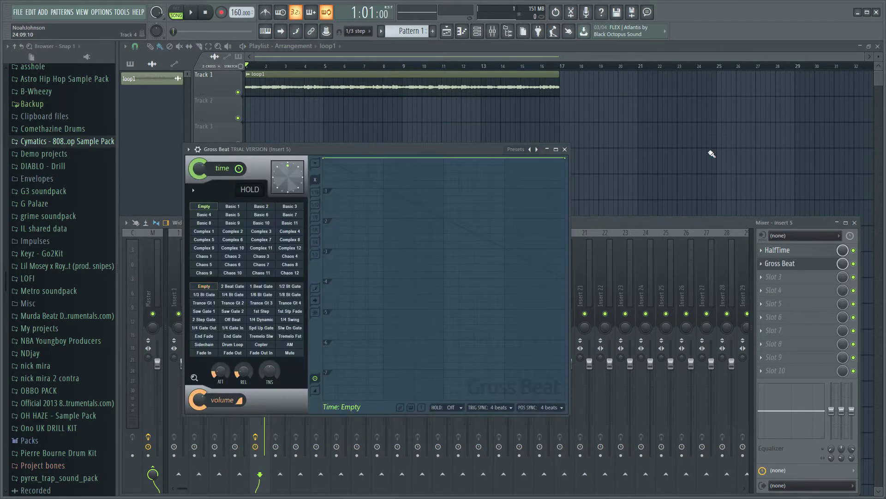
drag(323, 154, 356, 97)
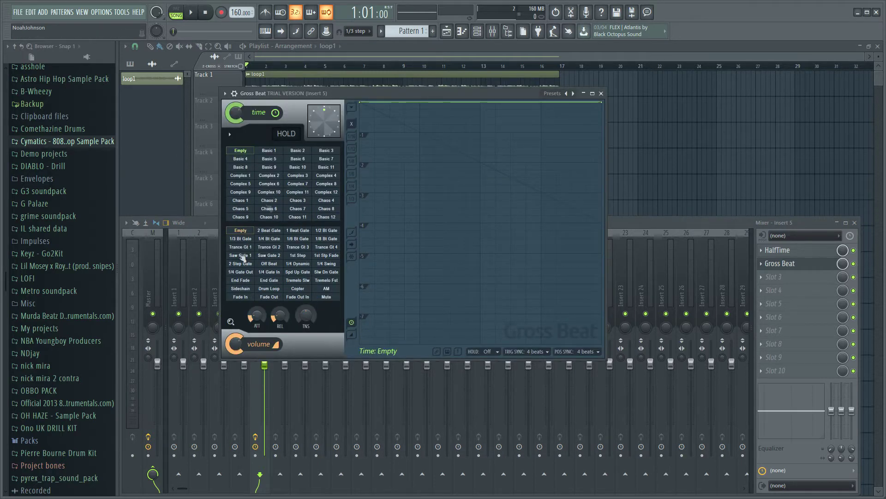
- Try HalfTime on Insert 5 with a 1/2 loop length and Gross Beat bypassed, listening during playback
click(787, 251)
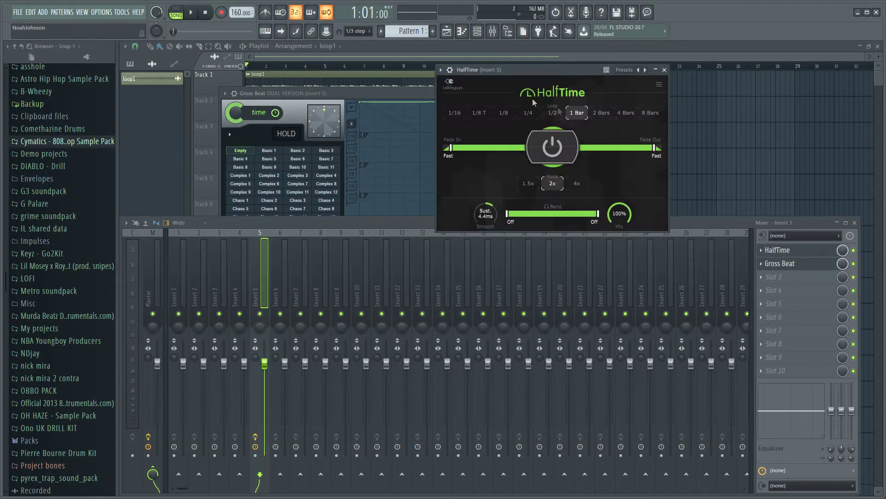
click(389, 95)
click(584, 93)
key(space)
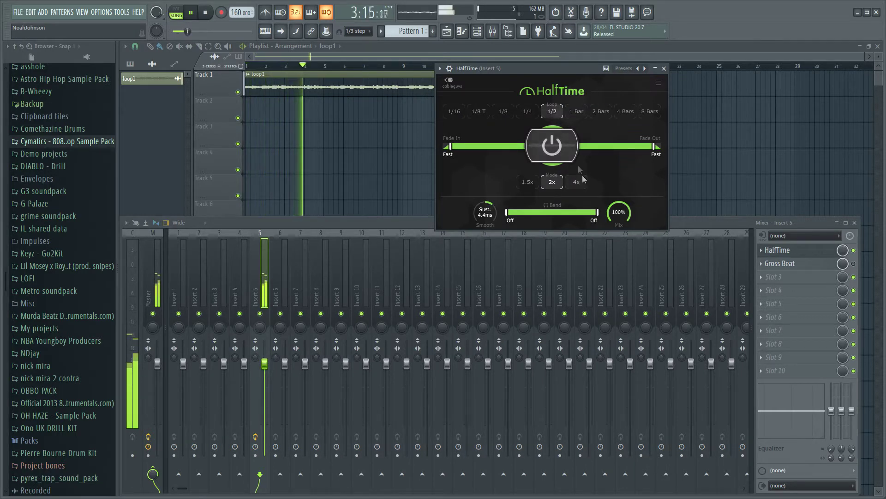
key(space)
- Try HalfTime loop lengths of 1 Bar and 1/16 during playback, and close the effect
click(576, 110)
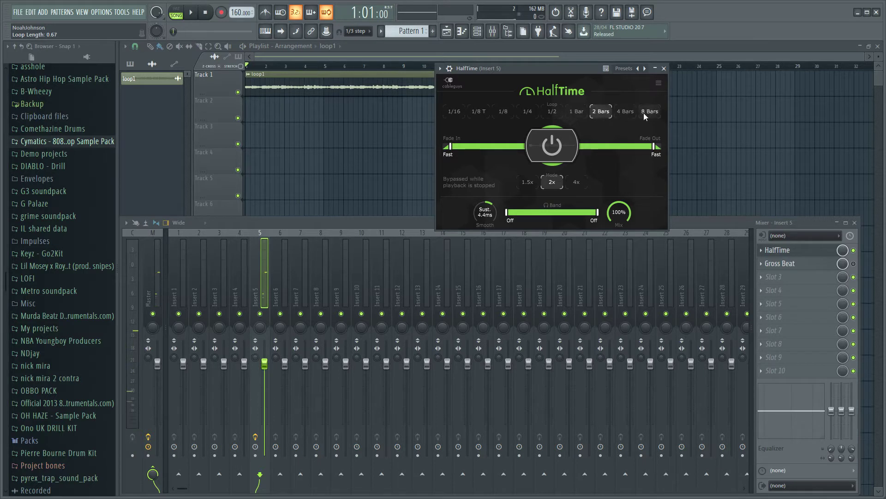
key(space)
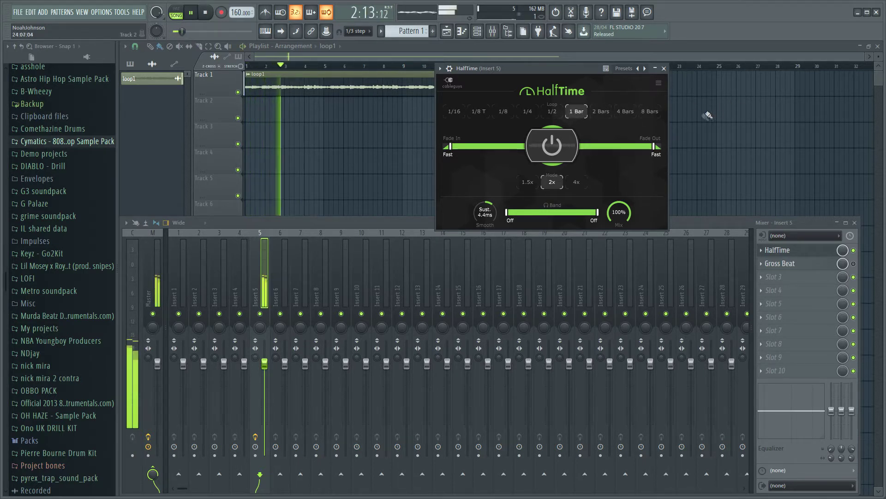
key(space)
click(445, 114)
key(space)
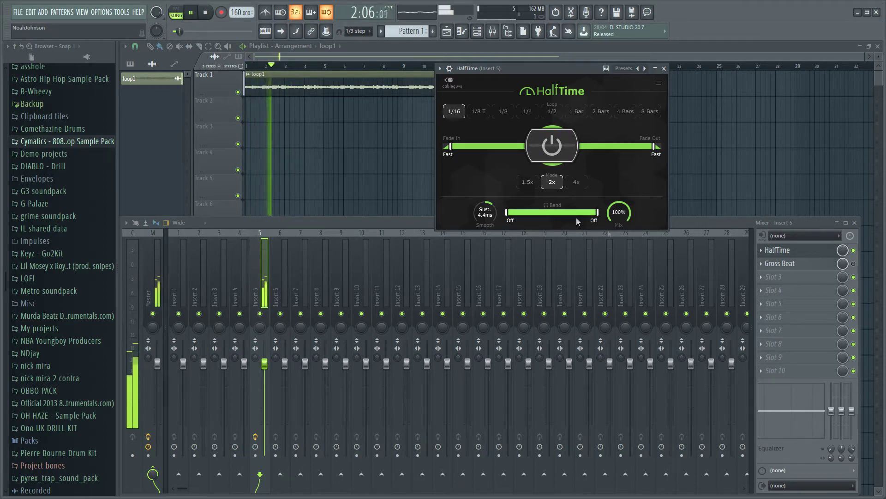
key(space)
click(664, 68)
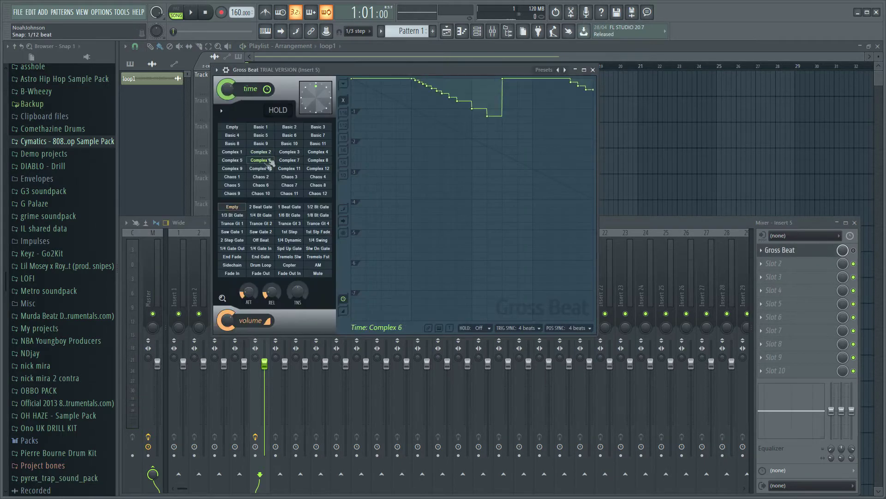
- Select the Complex 8 time preset in Gross Beat and listen to it on the loop
drag(265, 159, 303, 147)
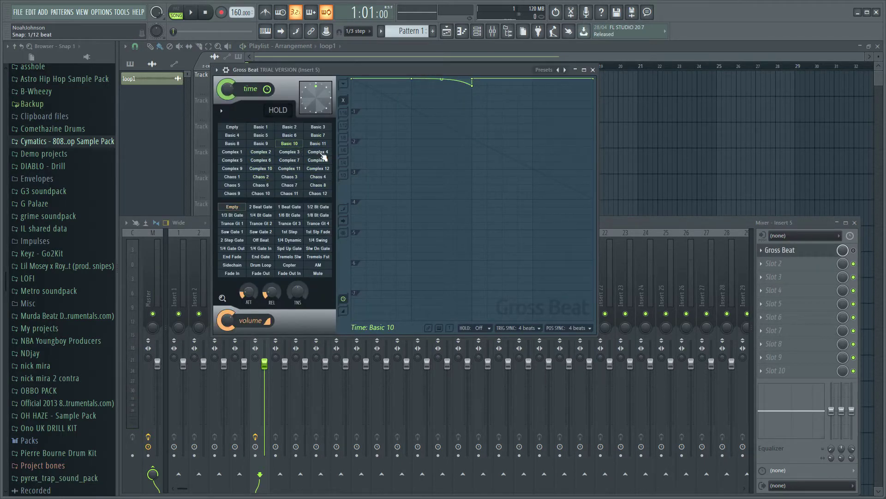
click(322, 157)
key(space)
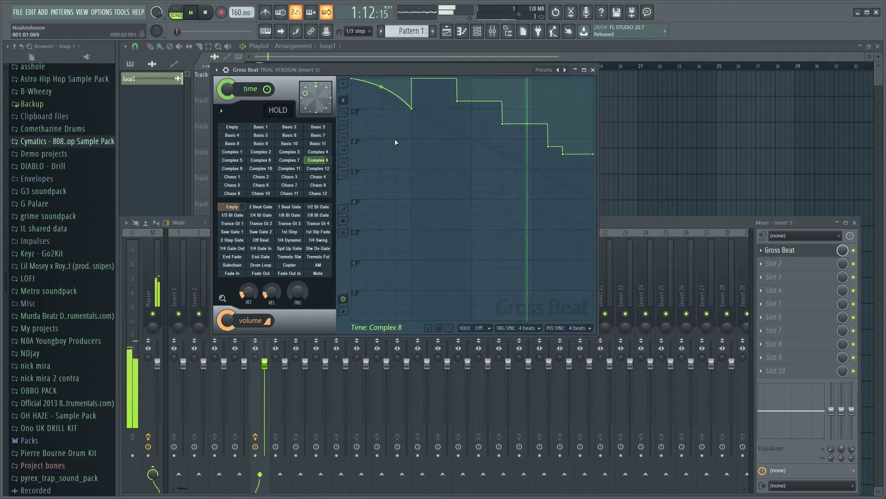
key(space)
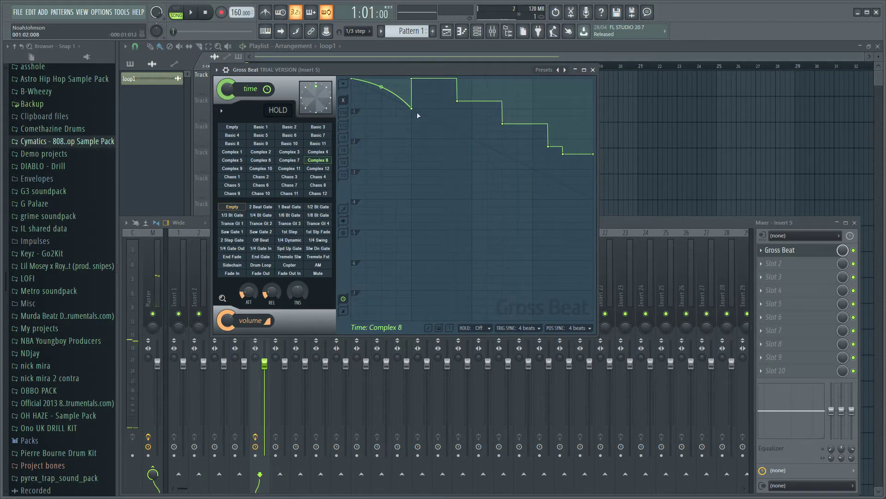
- Flatten the opening dip of the Complex 8 time envelope to the top line and play the loop
drag(414, 112, 408, 52)
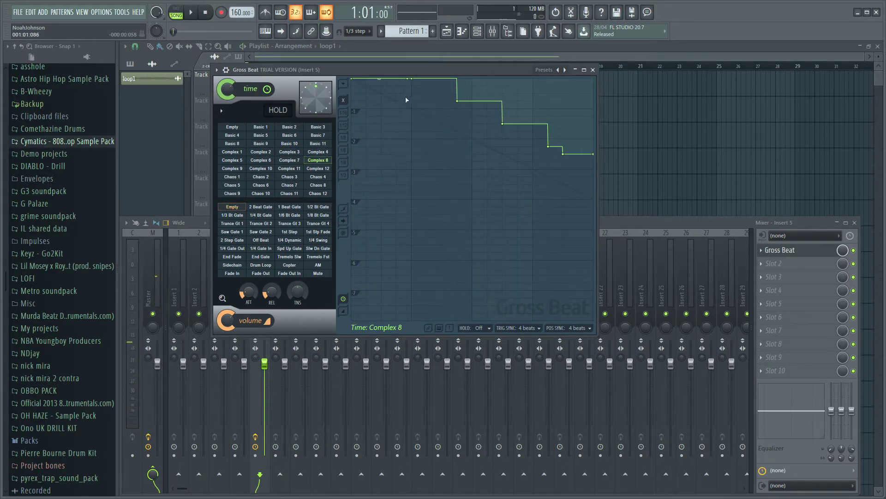
key(space)
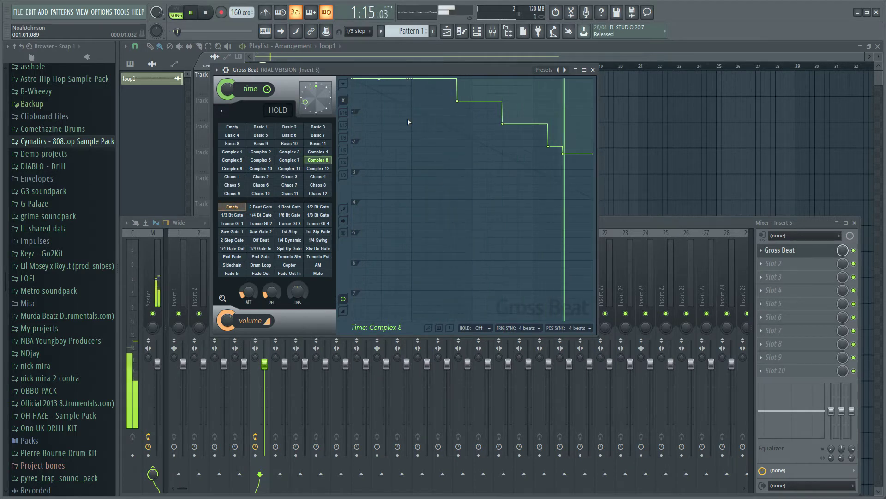
key(space)
- Audition the Gross Beat time presets Basic 10, Basic 7 and Basic 8 on the playing loop
click(289, 144)
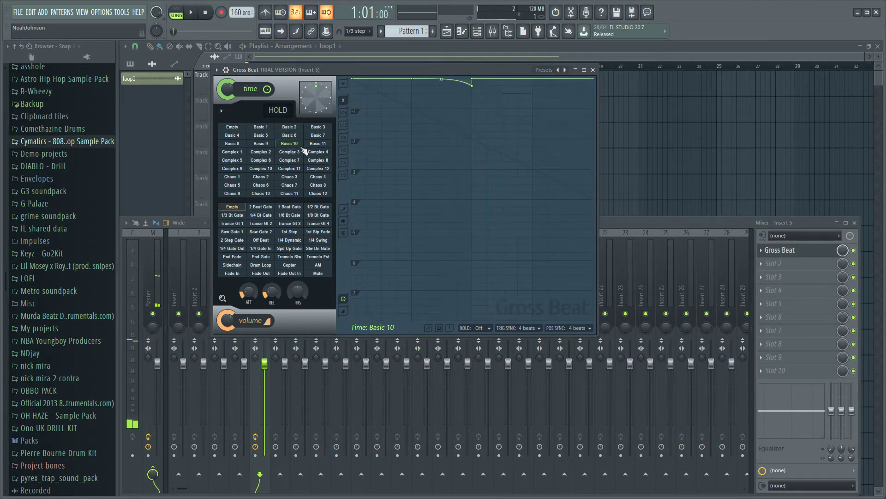
key(space)
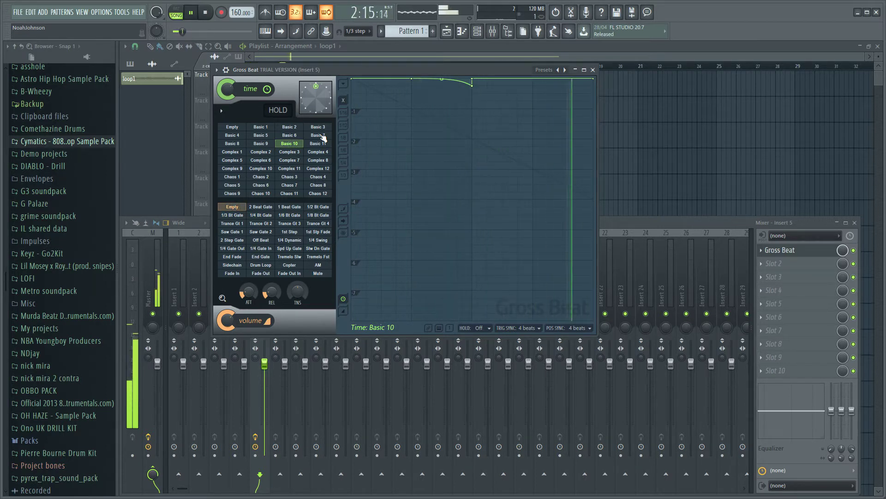
click(318, 135)
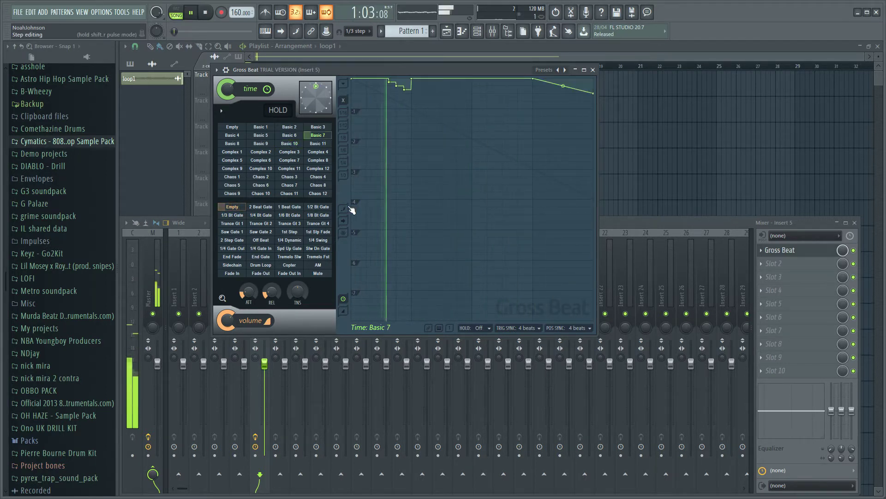
click(234, 144)
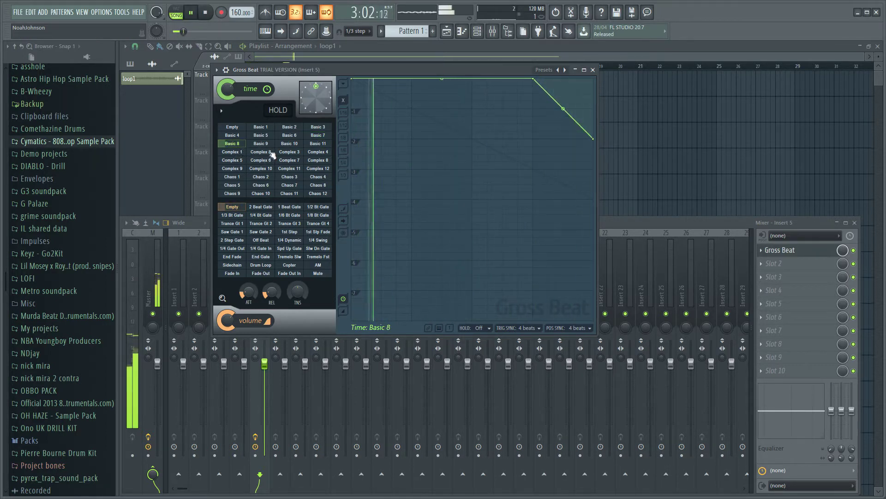
- Bend the final falling segment of the Basic 8 time envelope outward, then into an early steep drop, while listening to the loop
key(space)
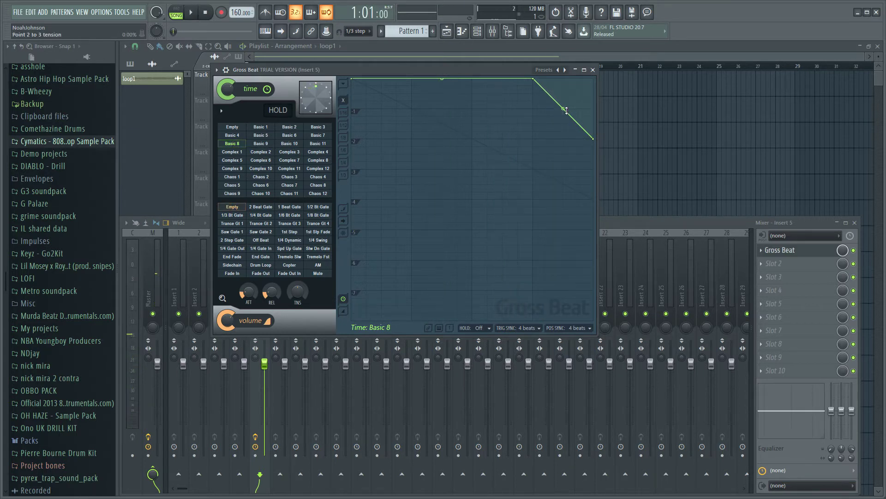
drag(563, 100, 565, 91)
key(space)
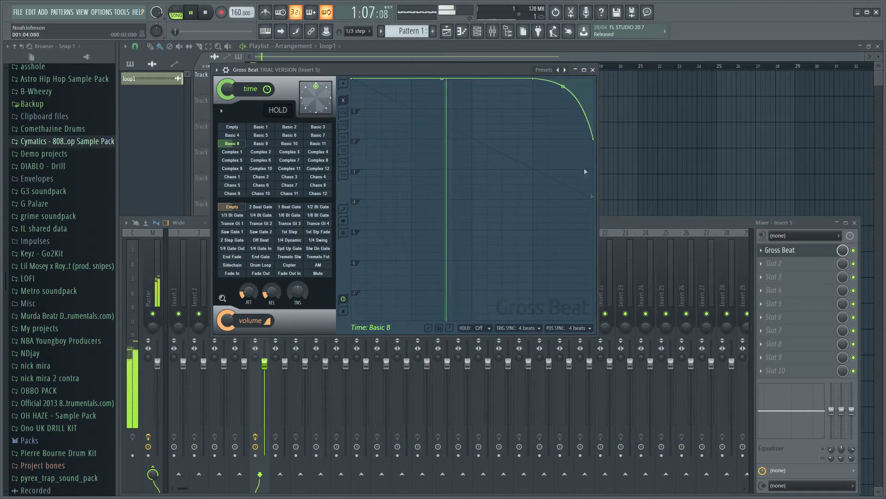
drag(568, 89, 565, 144)
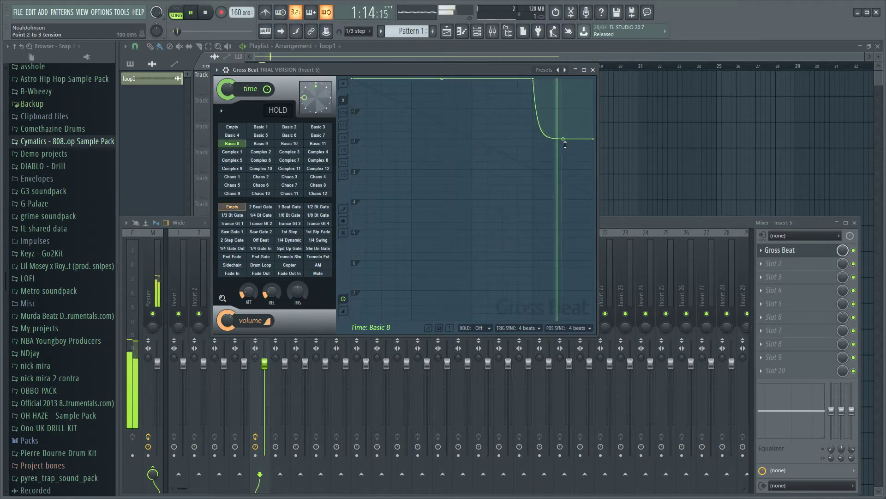
key(space)
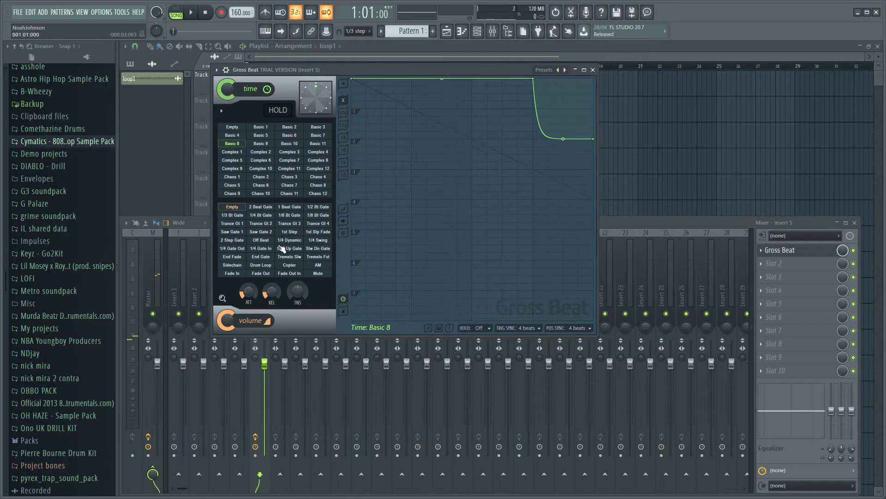
- Audition the Gross Beat volume presets Saw Gate 2 and Tremelo Fst on the loop, and close the effect
click(260, 232)
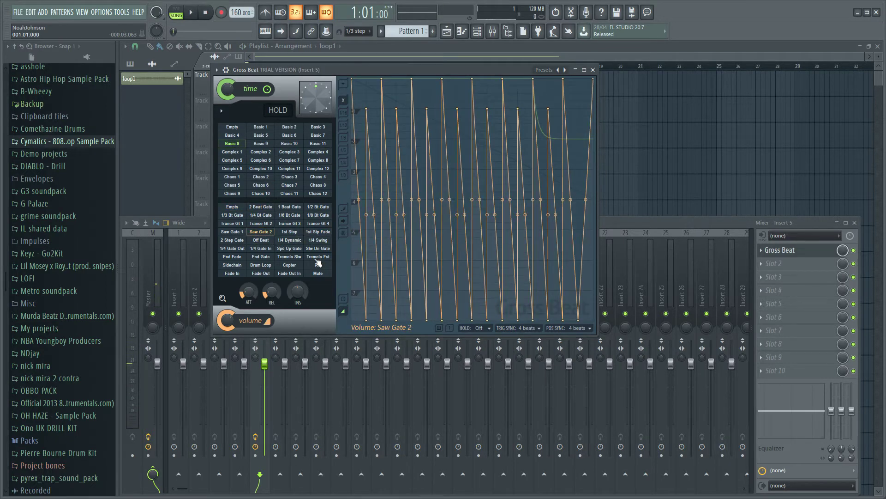
key(space)
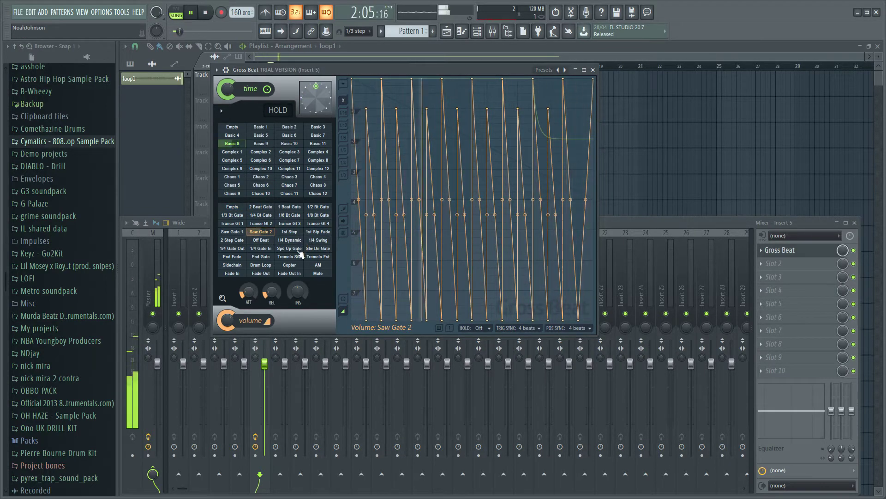
click(318, 257)
key(space)
key(space)
key(space)
click(593, 70)
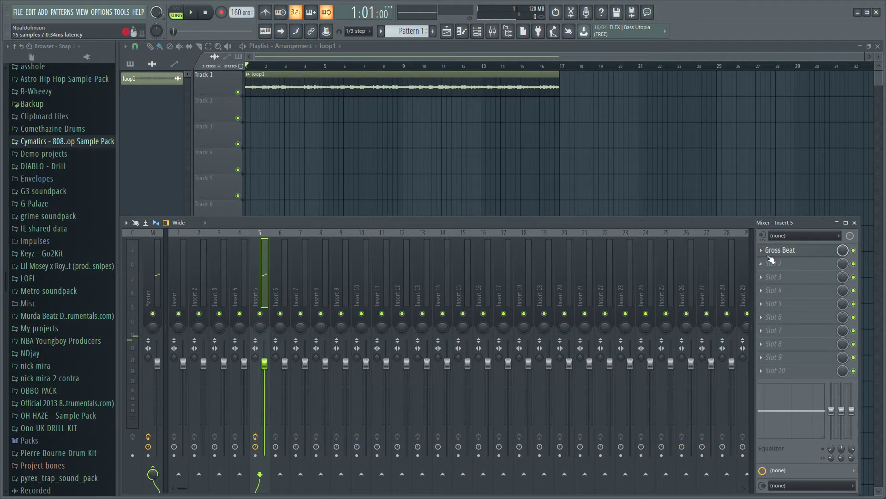
- Replace Gross Beat with iZotope Vinyl in the first effect slot of Insert 5 and set its year to 1930
click(761, 253)
click(479, 279)
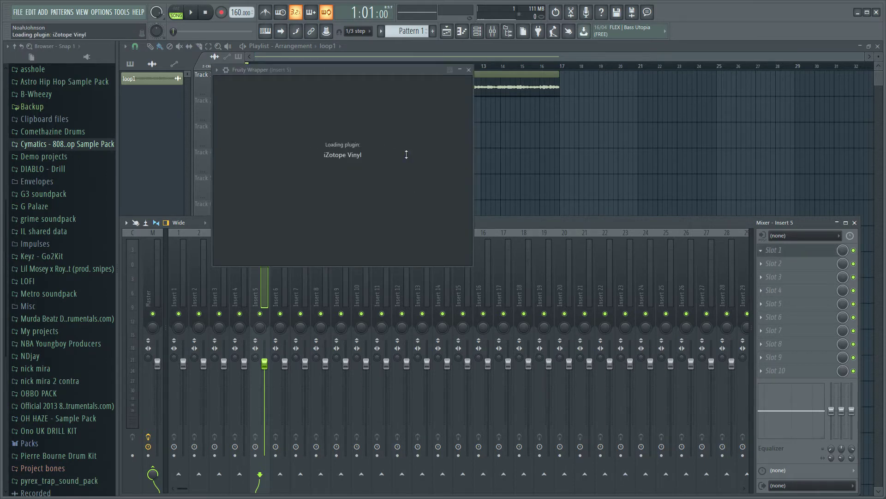
drag(362, 67, 551, 81)
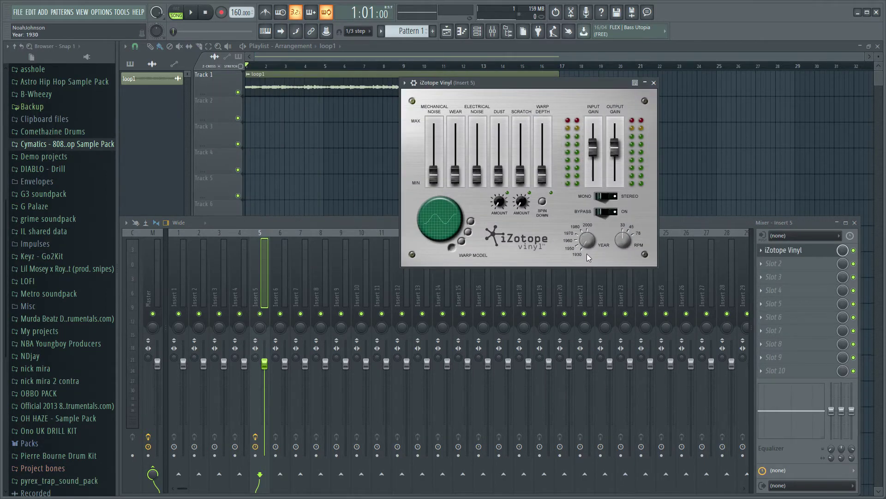
- Play the loop through iZotope Vinyl, try the mechanical noise at 20 dB and the electrical noise, and close the effect
key(space)
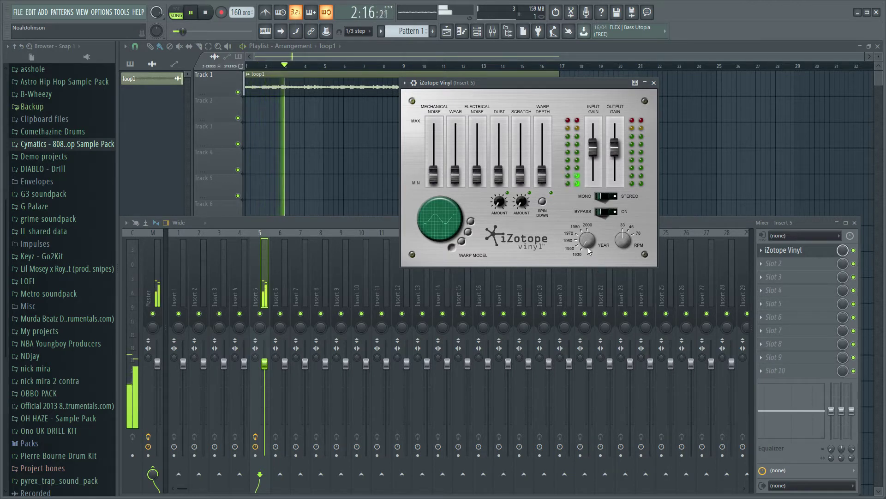
key(space)
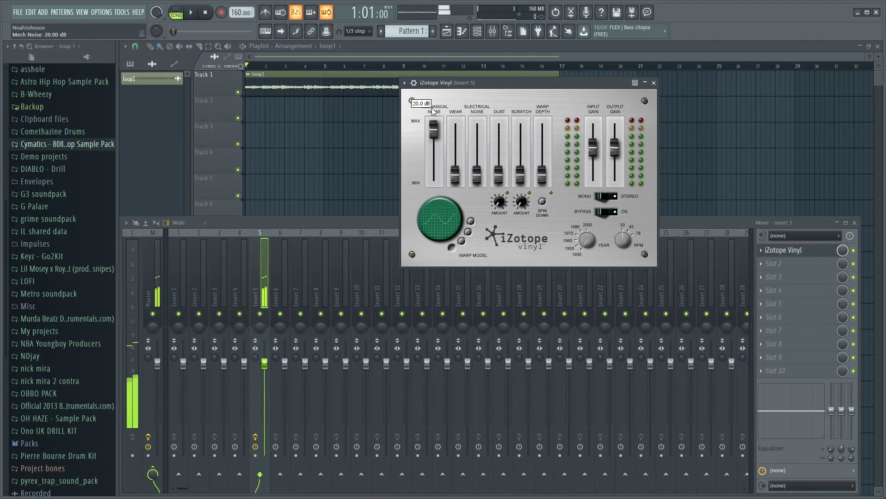
mouse_move(477, 176)
mouse_down()
mouse_move(477, 143)
mouse_move(477, 178)
mouse_up()
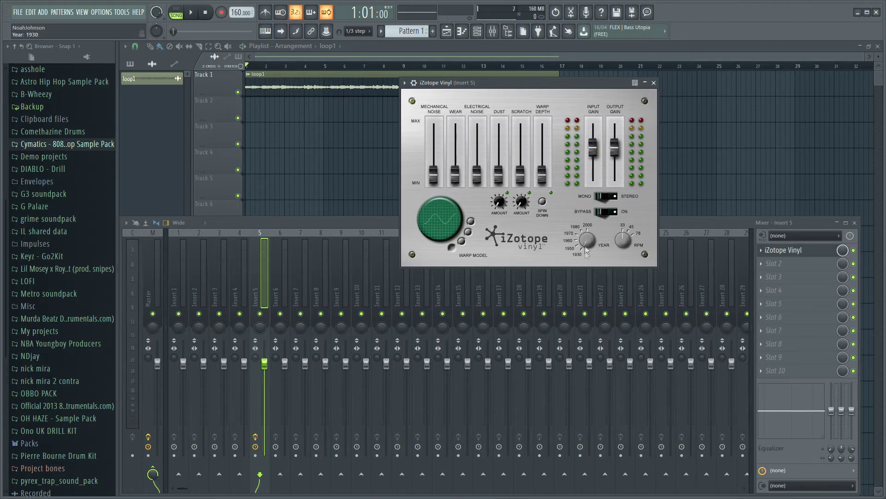
click(654, 83)
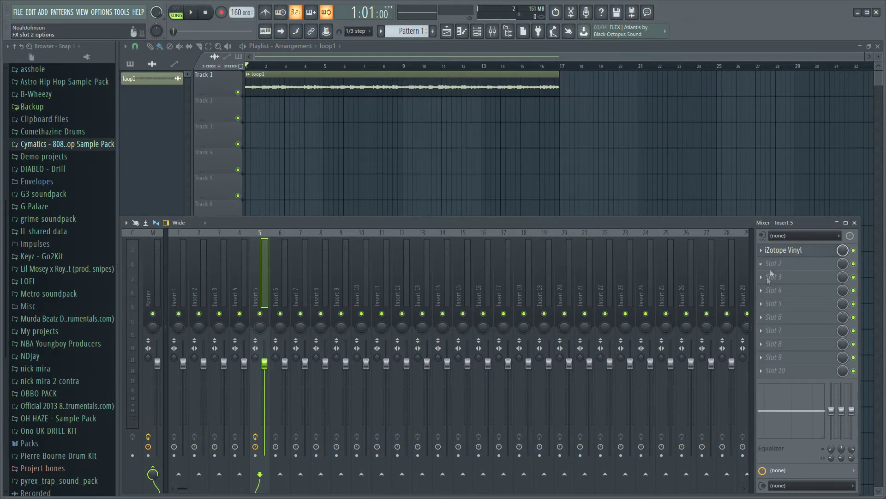
- Load Fruity Love Philter in the second effect slot, sweep its cutoff and set the cutoff envelope amount to 28% during playback
drag(561, 68, 469, 70)
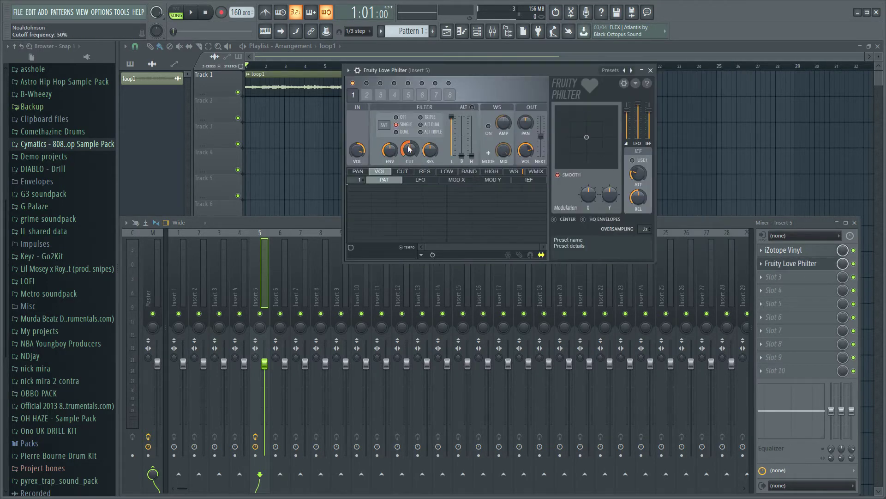
key(space)
drag(409, 149, 409, 119)
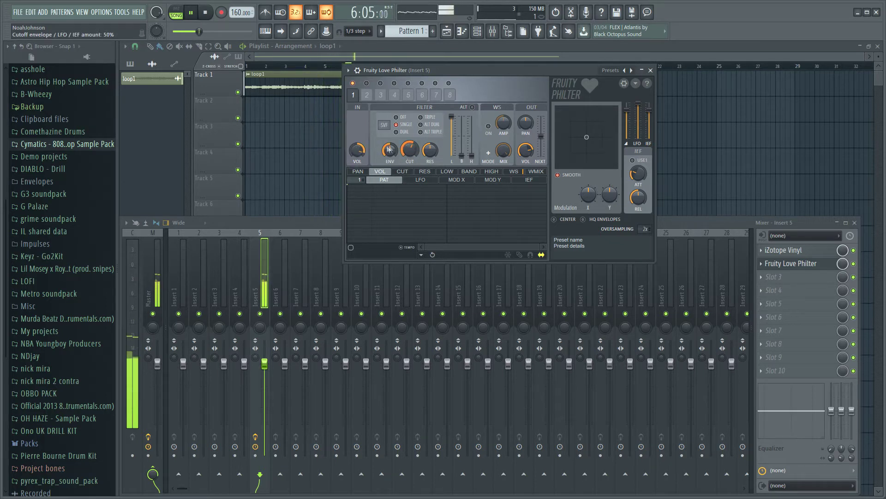
drag(389, 149, 393, 160)
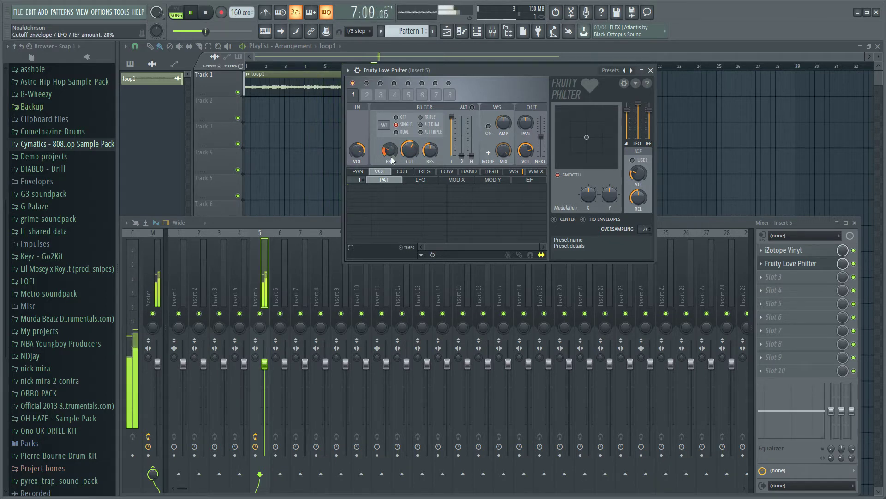
key(space)
click(785, 263)
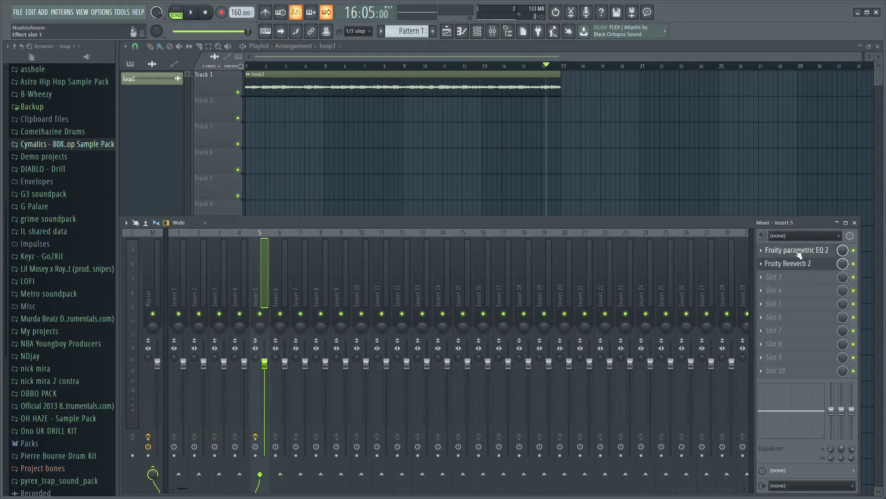
- Roll off the loop's low end at about 203 Hz in Fruity Parametric EQ 2, listen to it, and open Fruity Reeverb 2
drag(443, 157, 474, 200)
key(space)
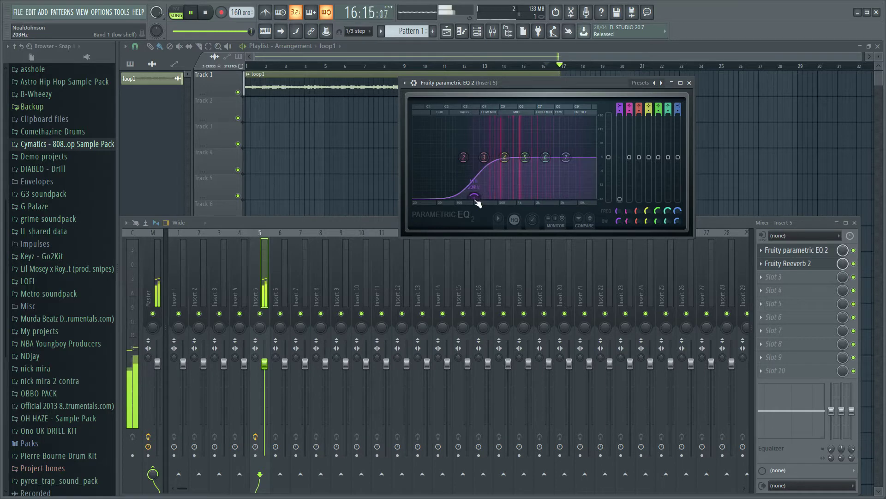
key(space)
click(788, 263)
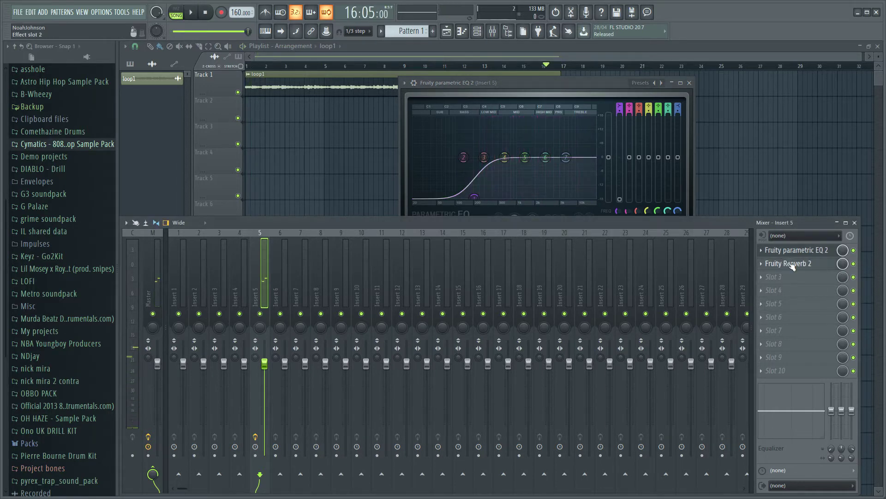
drag(328, 207, 329, 155)
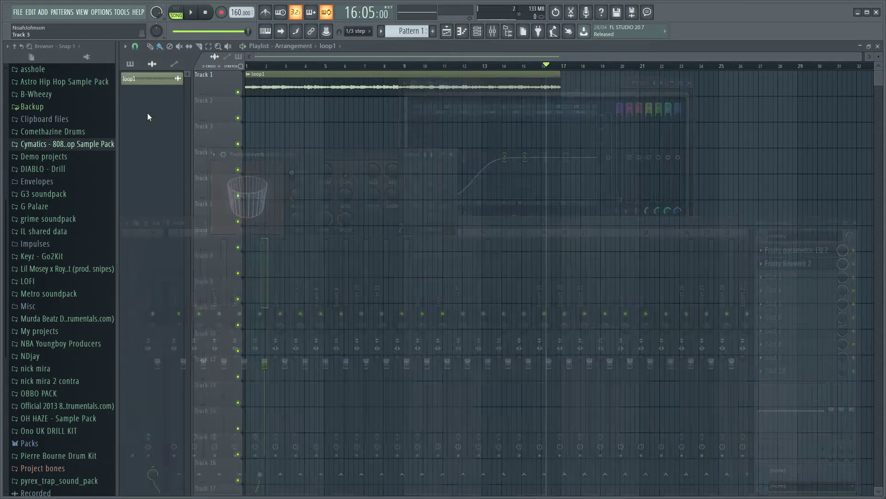
scroll(571, 87, up, 1)
scroll(567, 124, down, 3)
scroll(574, 127, up, 5)
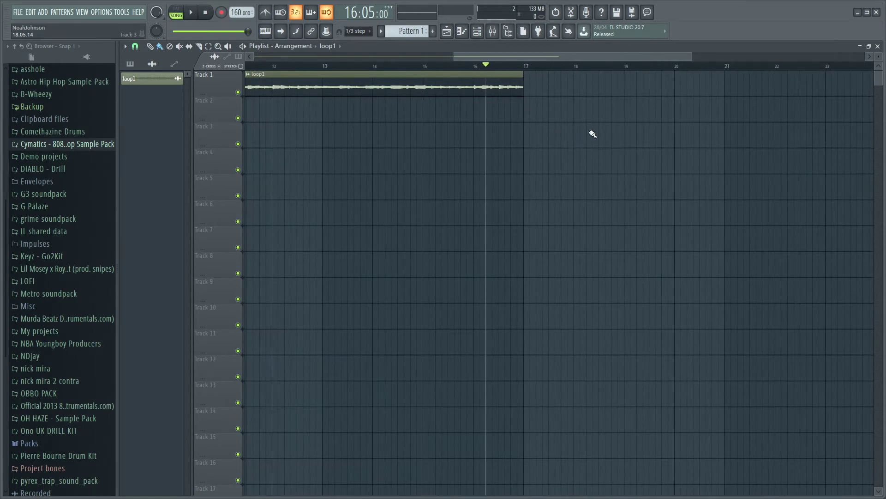
scroll(593, 133, down, 3)
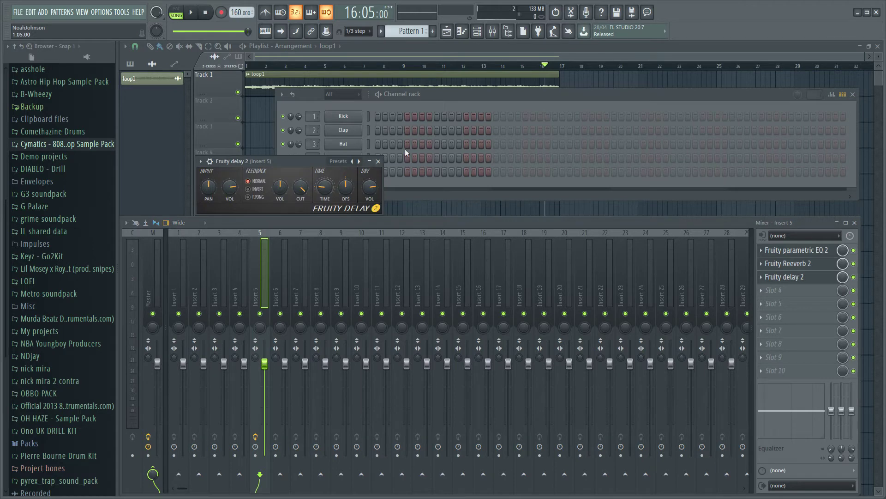
- Remove Fruity Delay 2 from the third effect slot and return the song position to the start
click(760, 279)
click(829, 270)
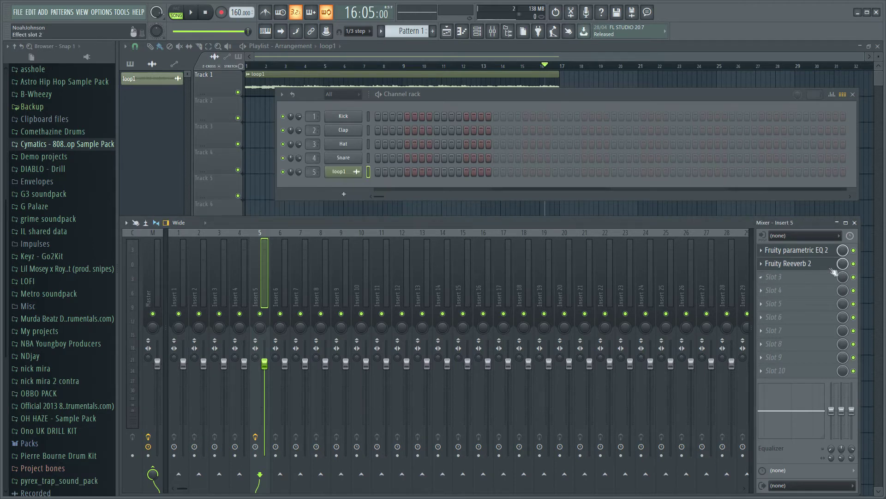
click(727, 92)
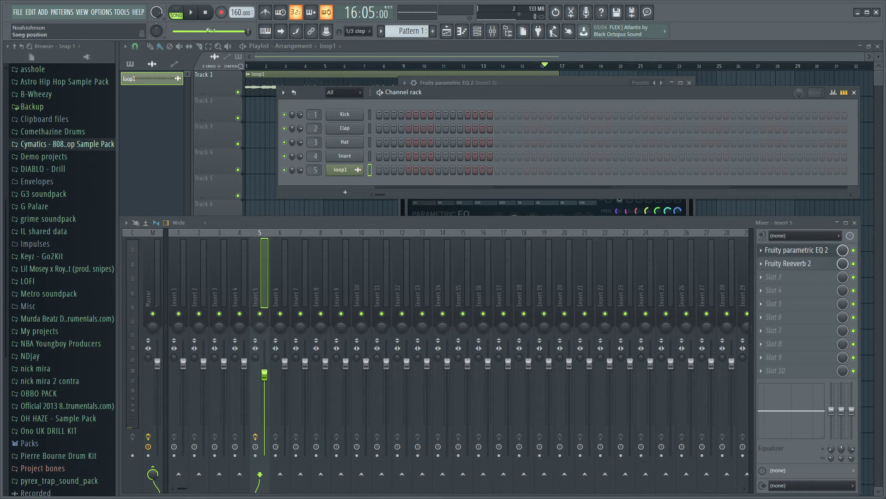
drag(248, 31, 173, 31)
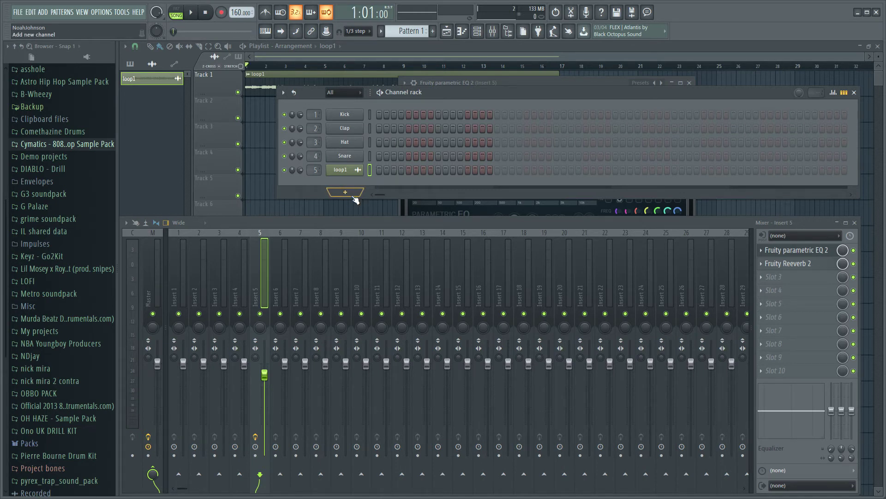
- Add an ElectraX instrument channel and a Sampler channel, and open the Sampler's piano roll
click(353, 45)
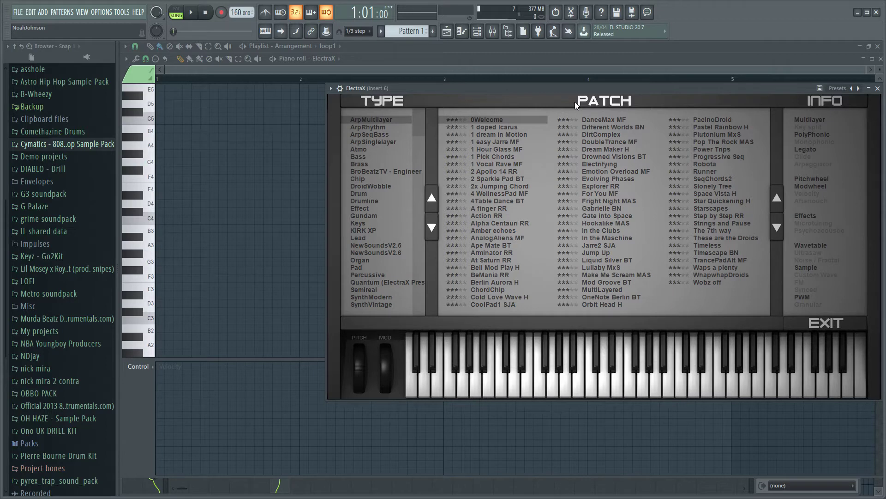
click(477, 31)
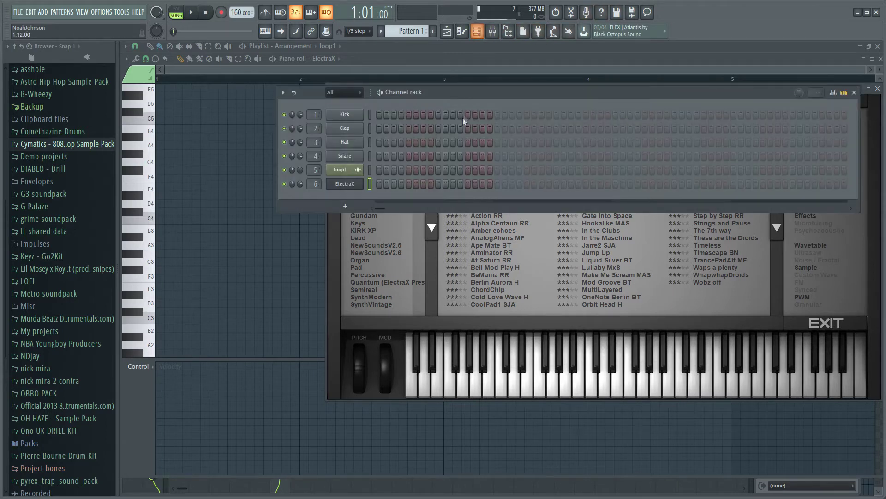
click(345, 206)
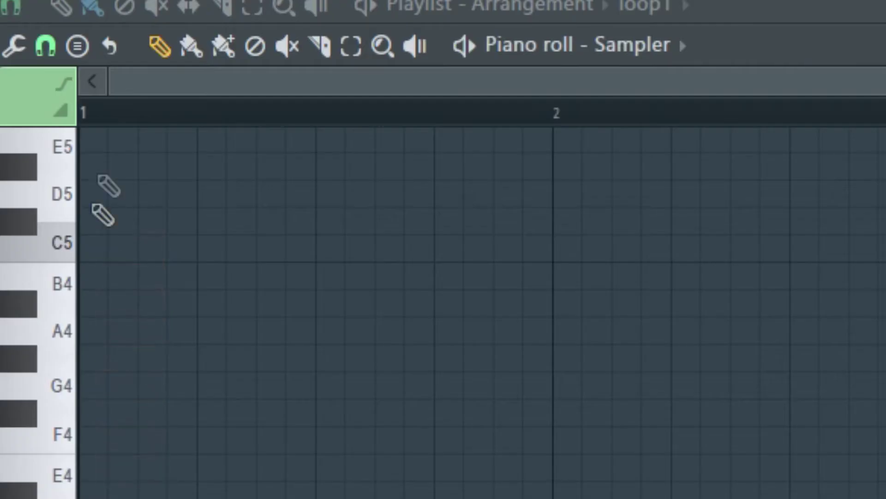
- Stamp a seven-note natural minor scale at bar 1 of the Sampler's piano roll, trying the root notes B3 and C4
click(77, 45)
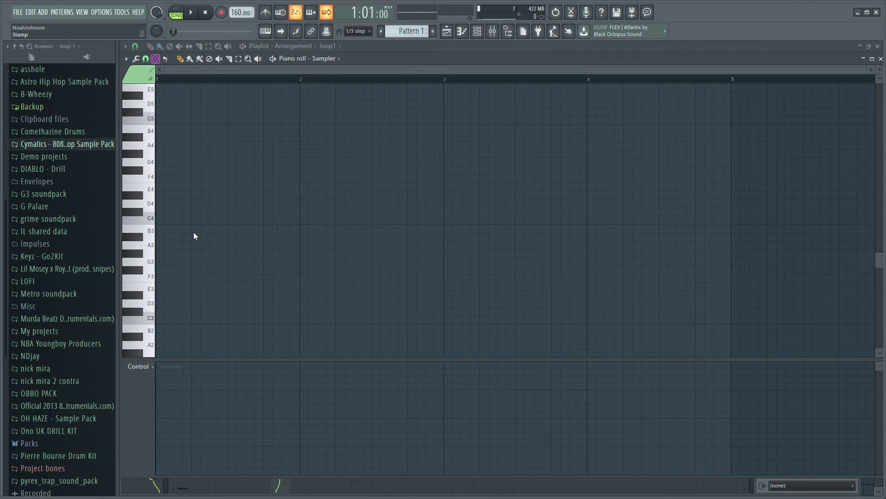
click(194, 233)
drag(164, 212, 162, 228)
click(200, 171)
right_click(200, 170)
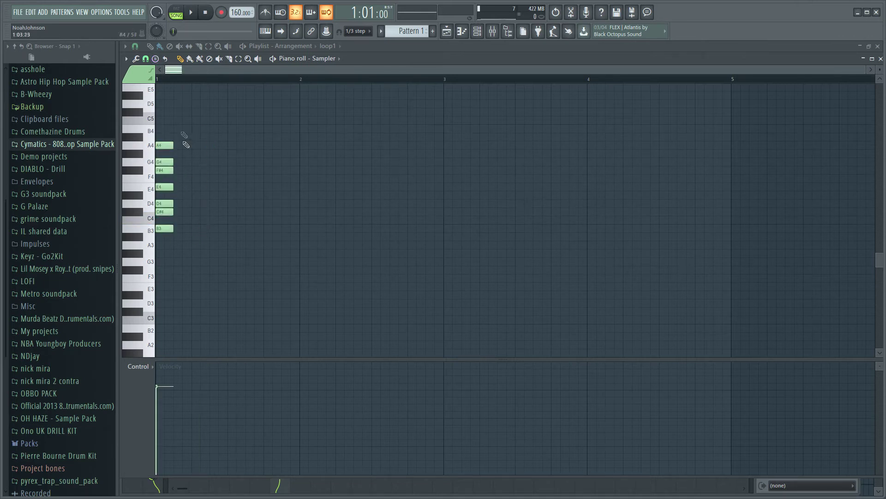
key(ctrl+alt+z)
key(ctrl+alt+z)
key(ctrl+alt+z)
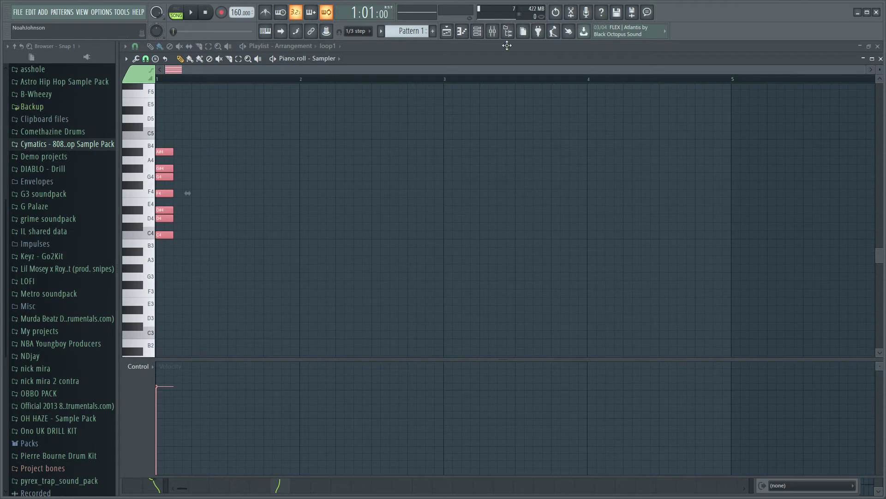
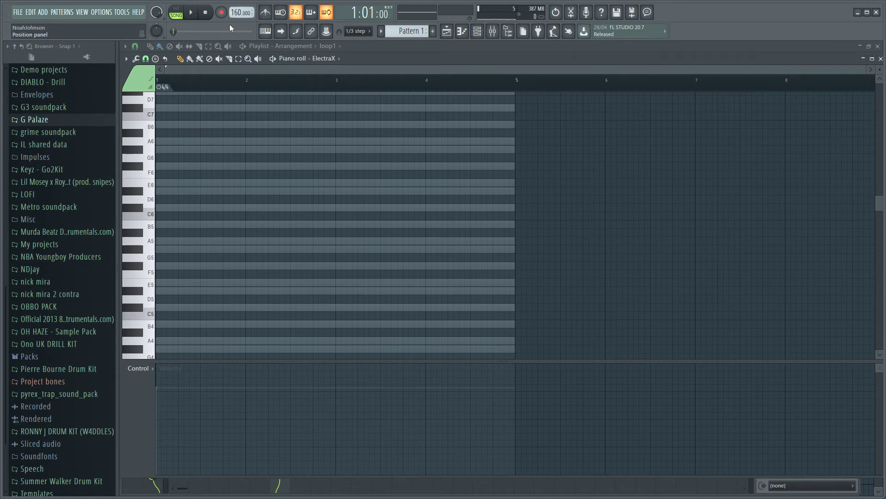
- Draw a C#5 note across bars 1 and 2 in the ElectraX piano roll, place Pattern 1 in the playlist, and play it
drag(176, 315, 246, 319)
key(F5)
click(148, 79)
click(250, 109)
drag(325, 111, 408, 120)
double_click(354, 121)
key(space)
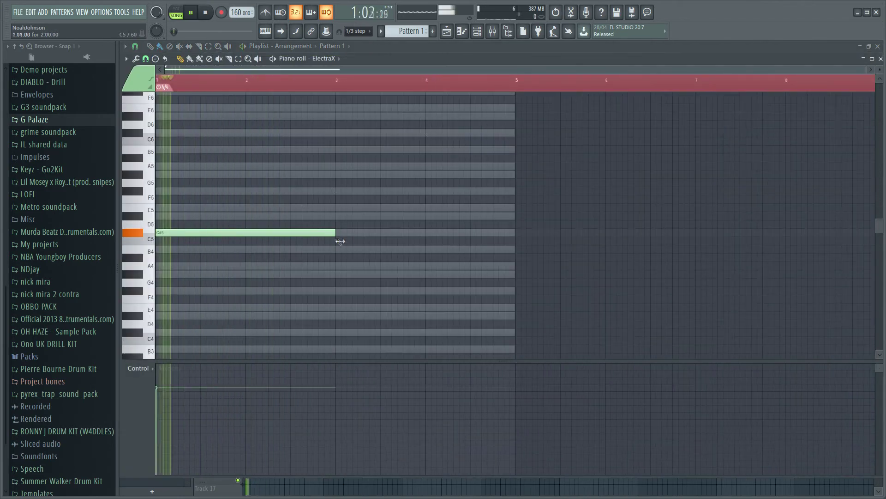
- Add an E5 note at bar 2, try a D#5 note following it, shorten the E5, and listen to the melody
key(space)
click(247, 207)
key(space)
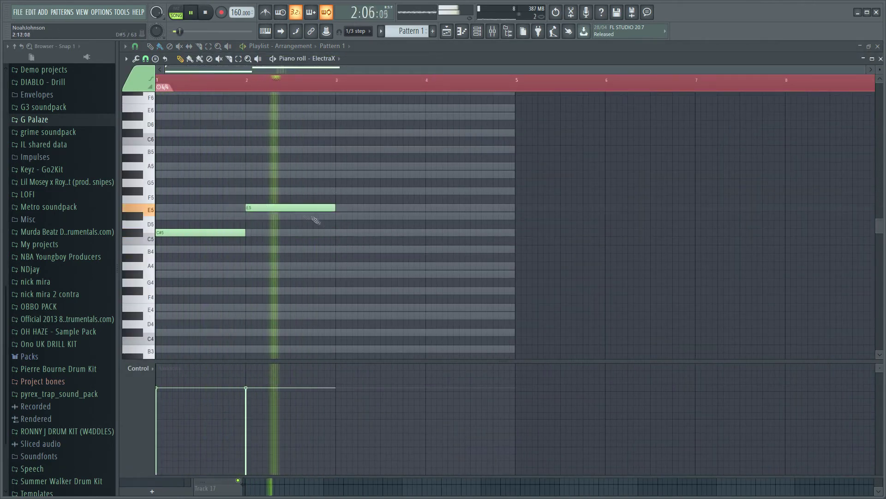
key(space)
click(331, 216)
drag(333, 207, 313, 207)
key(space)
- Try a G#5 note in bar 2 and a C#5 note at bar 3, listening to the melody and deleting both
drag(400, 215, 284, 180)
click(338, 232)
right_click(342, 233)
key(space)
key(space)
right_click(285, 176)
key(space)
key(space)
- Place a G#5 note in the second half of bar 2 and shorten the E5 to end where it starts
click(293, 175)
drag(311, 207, 294, 216)
click(308, 215)
right_click(318, 217)
- Add an F#5 note from bar 3 to the middle of bar 4 and a D#5 note filling the rest of bar 4
drag(312, 174, 470, 190)
click(339, 190)
click(473, 215)
drag(604, 216, 514, 216)
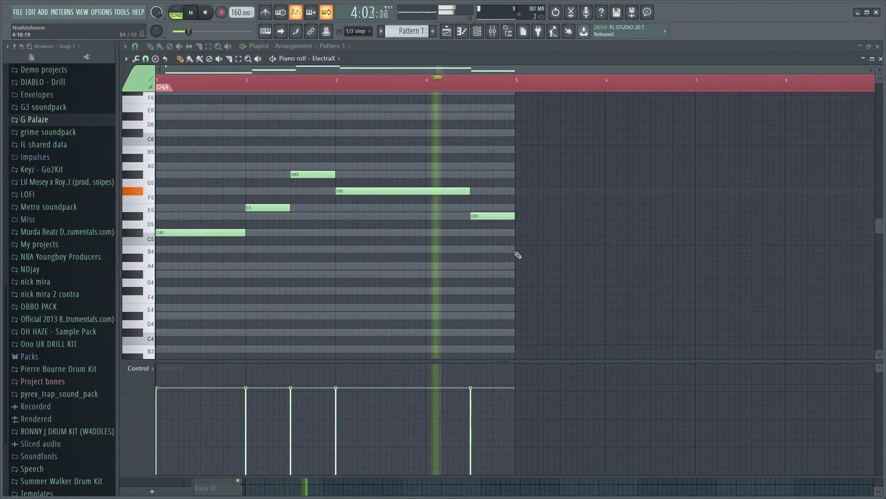
- Listen to the four-bar ElectraX melody and duplicate all of its notes into bars 5 to 8
key(space)
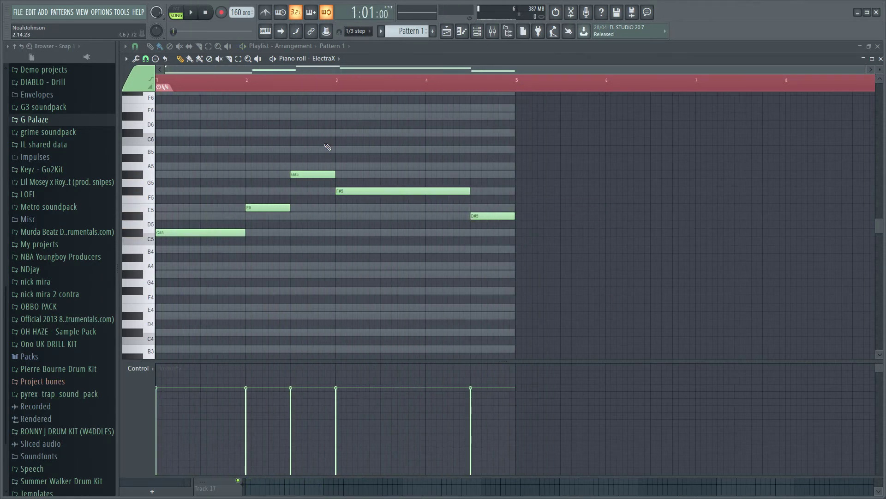
key(space)
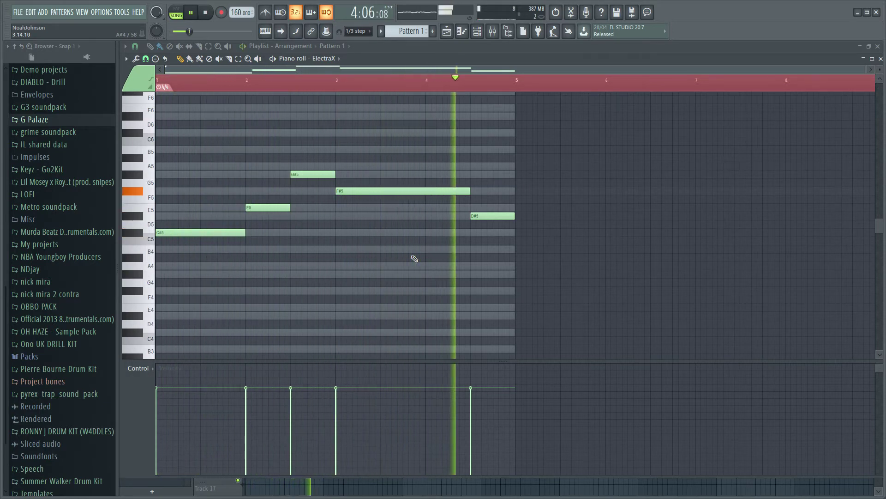
key(space)
scroll(439, 247, down, 1)
scroll(451, 231, up, 3)
drag(550, 294, 156, 131)
key(ctrl+b)
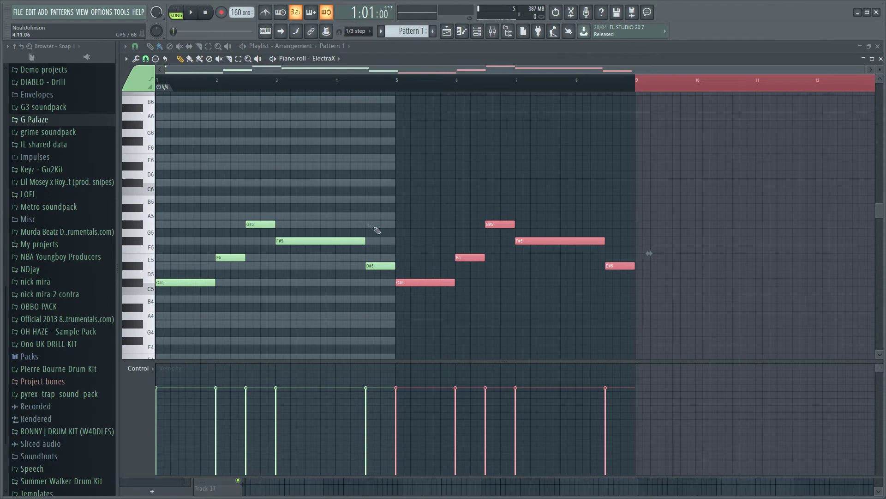
- Deselect the copied notes and raise the E5 at the start of bar 6 to F#5 during playback
key(space)
scroll(395, 166, down, 2)
key(ctrl+d)
drag(477, 207, 479, 190)
click(507, 191)
right_click(506, 190)
key(space)
- Lower the G#5 note in the second half of bar 6 to D#5 and play the melody
ctrl+click(504, 174)
key(shift+Down)
key(shift+Down)
key(shift+Down)
key(shift+Down)
key(shift+Down)
key(space)
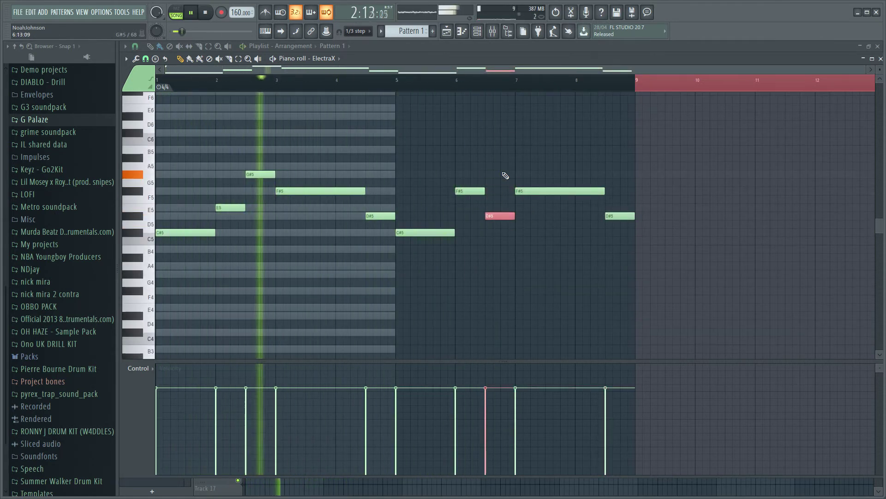
- Lower the long F#5 note starting at bar 7 to E5 and delete the last note of bar 8 after trying it higher
drag(530, 191, 529, 207)
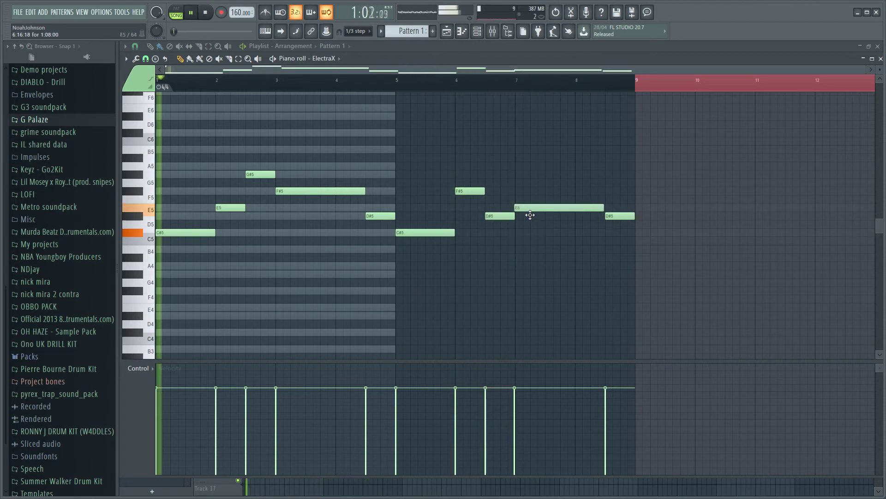
click(618, 217)
drag(619, 218, 625, 187)
key(space)
right_click(625, 190)
- Place a B4 note in the second half of bar 8 to end the melody
click(398, 88)
key(space)
click(606, 166)
key(space)
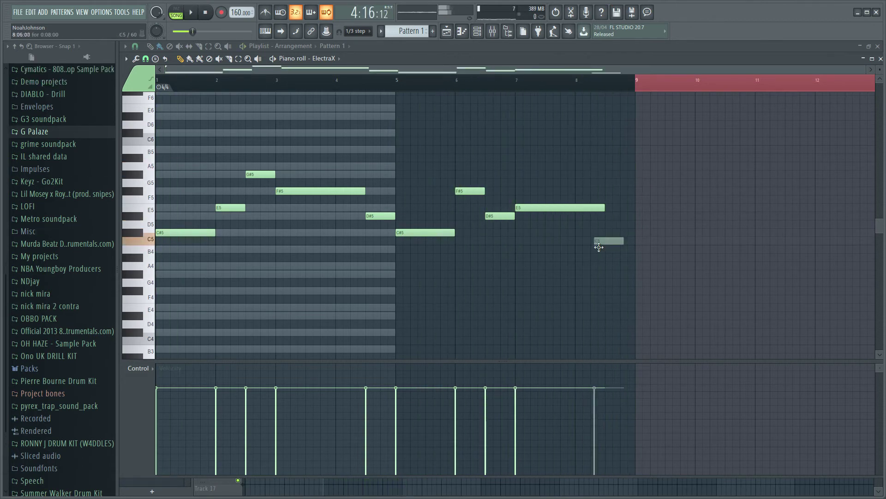
drag(599, 243, 622, 254)
- Listen to the melody and cut its low end with band 1 of Fruity parametric EQ 2 on Insert 6
key(space)
key(space)
scroll(376, 232, down, 2)
key(space)
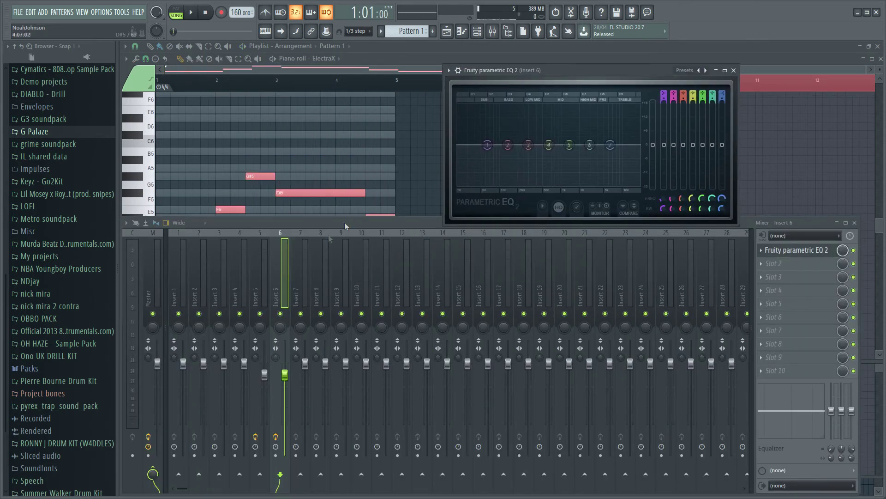
drag(487, 145, 514, 178)
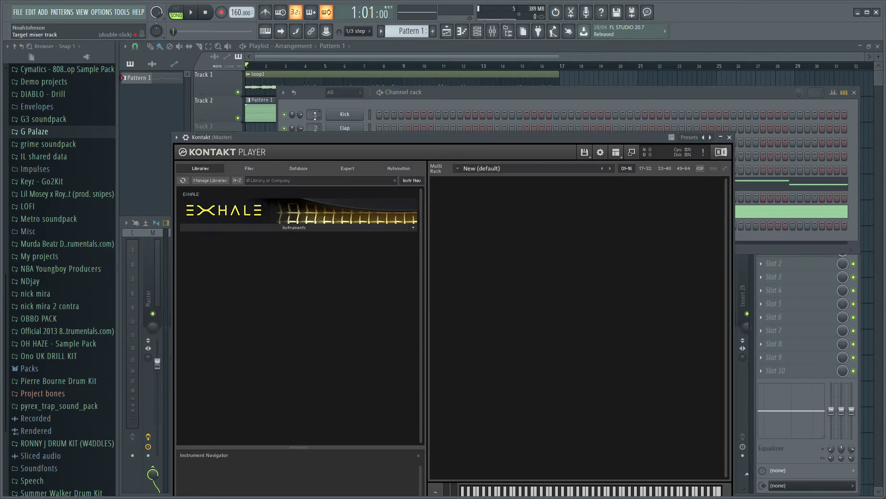
- Load the EXHALE - (Legacy) instrument in Kontakt and route its channel to mixer track 7
click(304, 228)
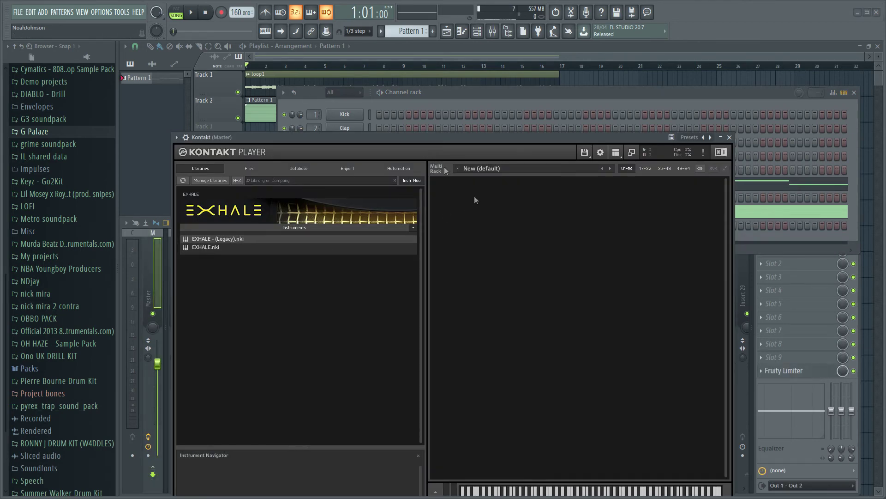
drag(380, 134, 595, 90)
click(316, 227)
scroll(315, 226, up, 7)
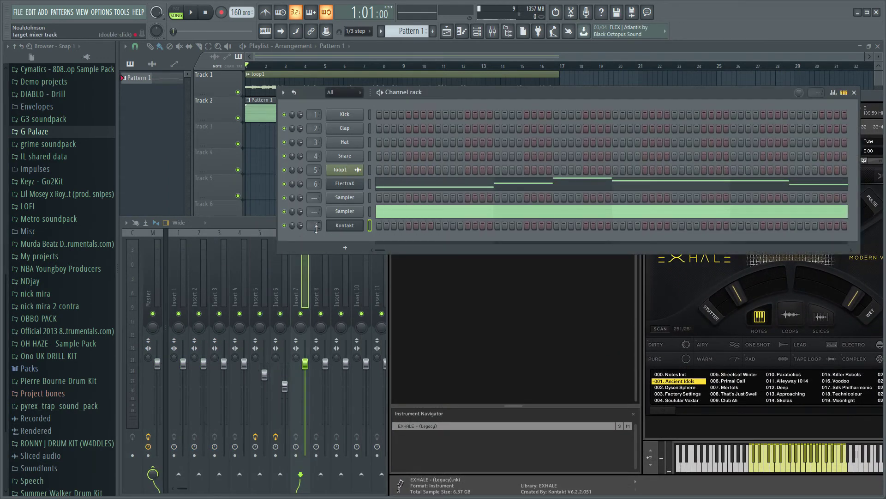
- Load the loops preset 018. Dreamy Ahs in EXHALE, audition several of its vocal loops, and close the Kontakt window
key(F7)
click(344, 225)
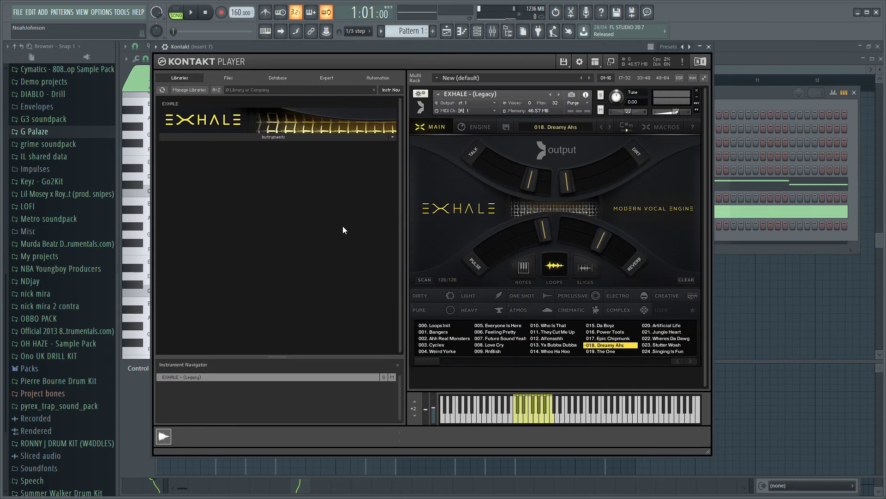
drag(465, 59, 520, 50)
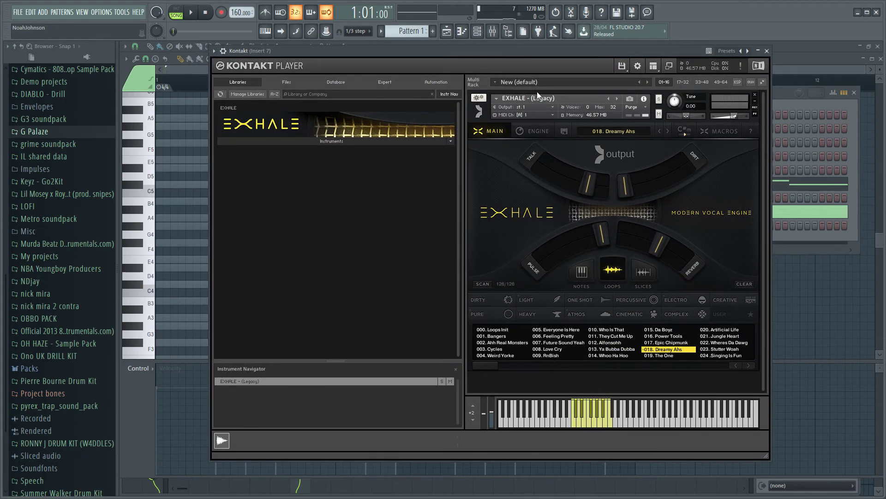
key(q)
key(m)
key(n)
key(b)
key(v)
key(h)
key(v)
key(h)
key(s)
click(766, 51)
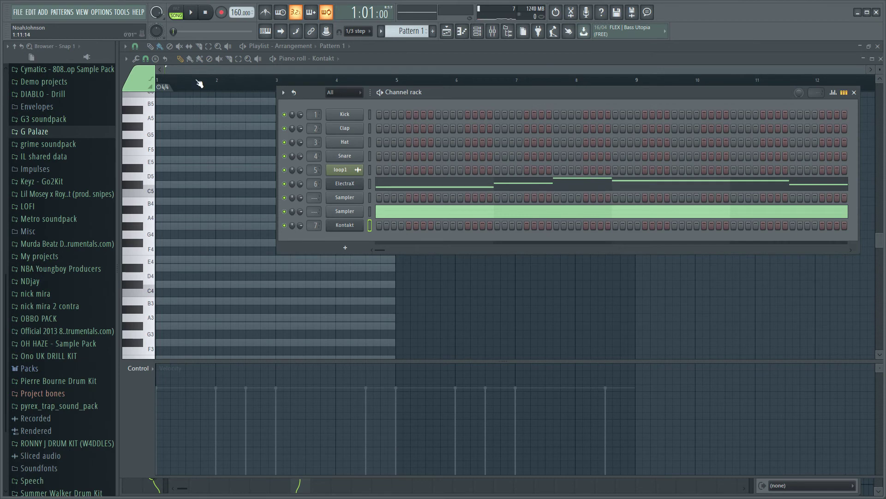
- Add a C5 note nearly one bar long at the start of the Kontakt piano roll and listen to it
click(352, 69)
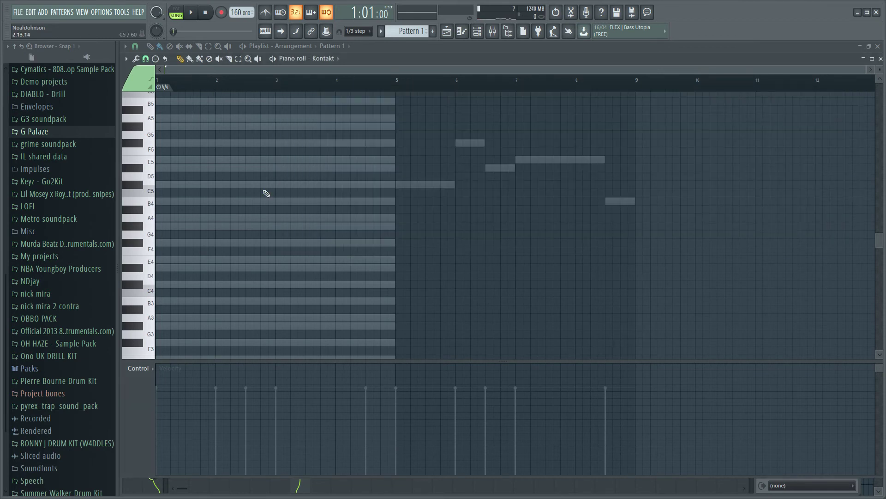
click(157, 193)
key(space)
drag(185, 194, 211, 193)
key(space)
key(space)
key(space)
scroll(216, 203, up, 3)
scroll(216, 198, down, 3)
key(space)
- Add a G4 note from bar 3 to the end of bar 4 and listen to the vocal part
drag(277, 216, 402, 242)
key(space)
key(space)
click(477, 31)
key(space)
click(352, 228)
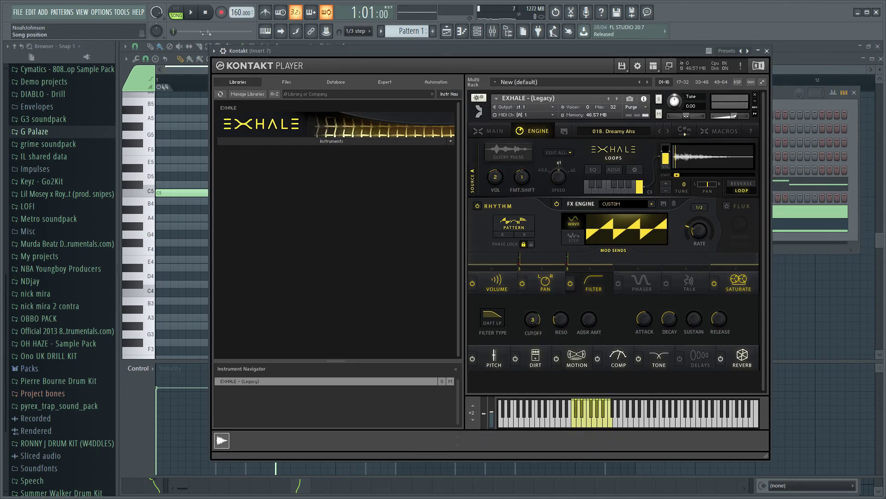
click(194, 14)
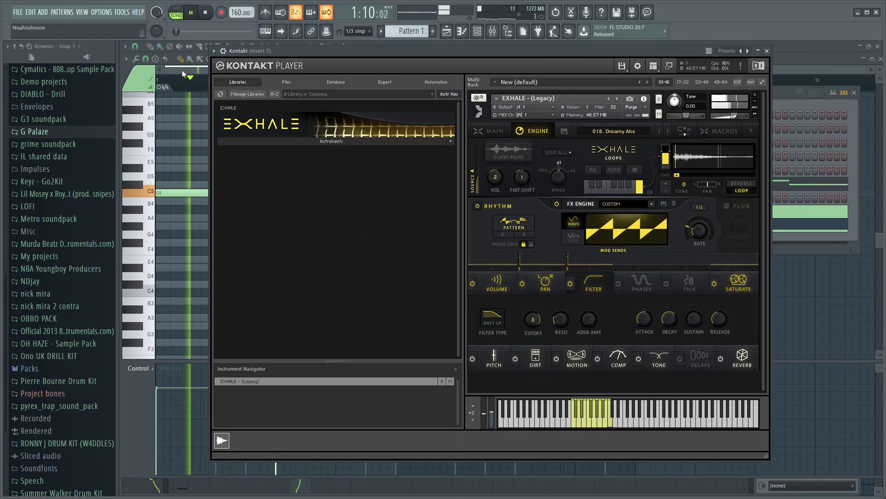
click(185, 74)
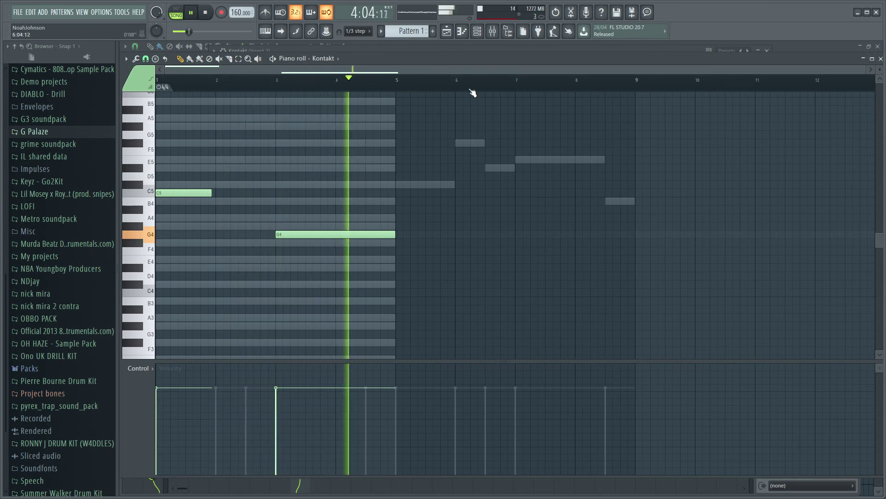
key(space)
- Insert Fruity parametric EQ 2 on Insert 7, roll off the lows with band 1, and add Fruity Reeverb 2 in slot 2
click(492, 31)
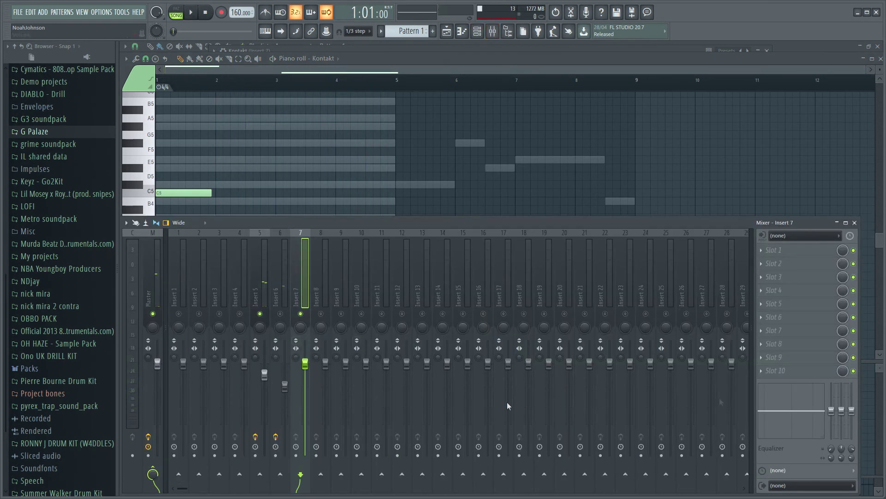
click(662, 400)
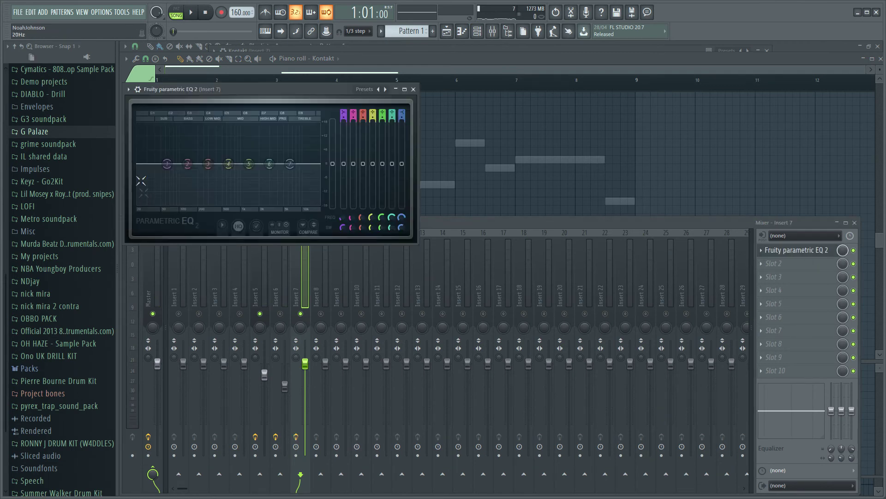
drag(167, 165, 236, 204)
click(771, 263)
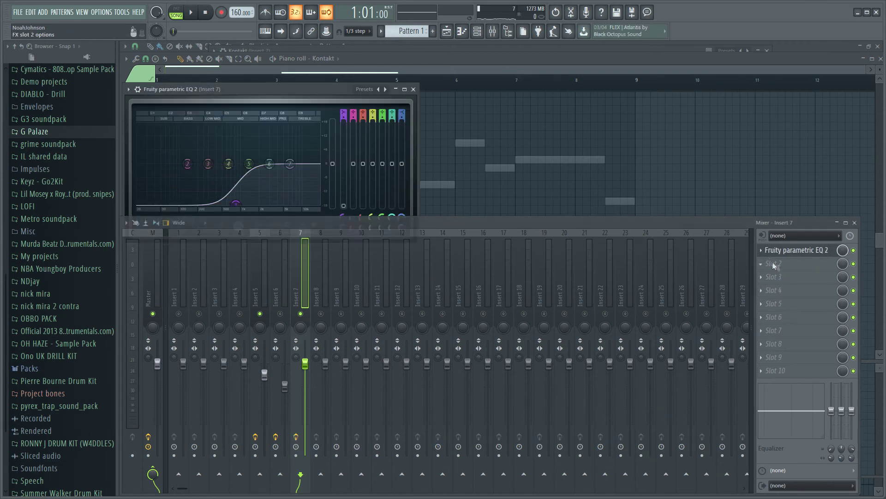
click(351, 57)
click(431, 49)
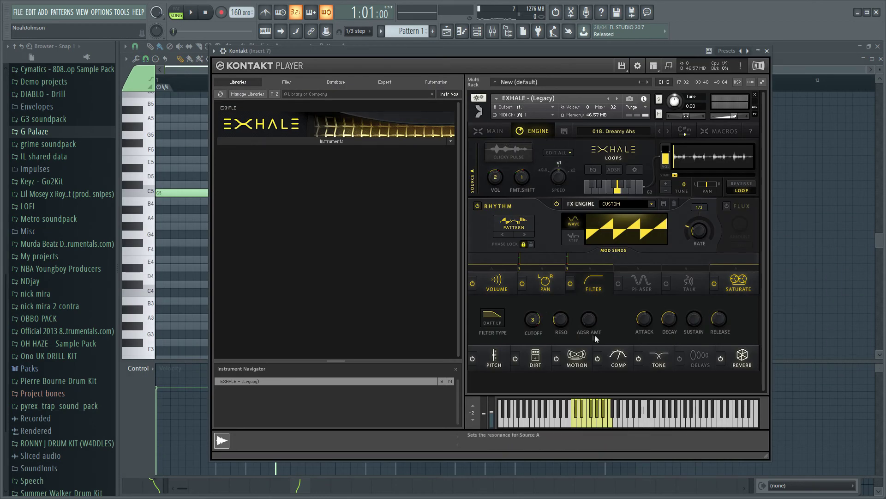
click(767, 50)
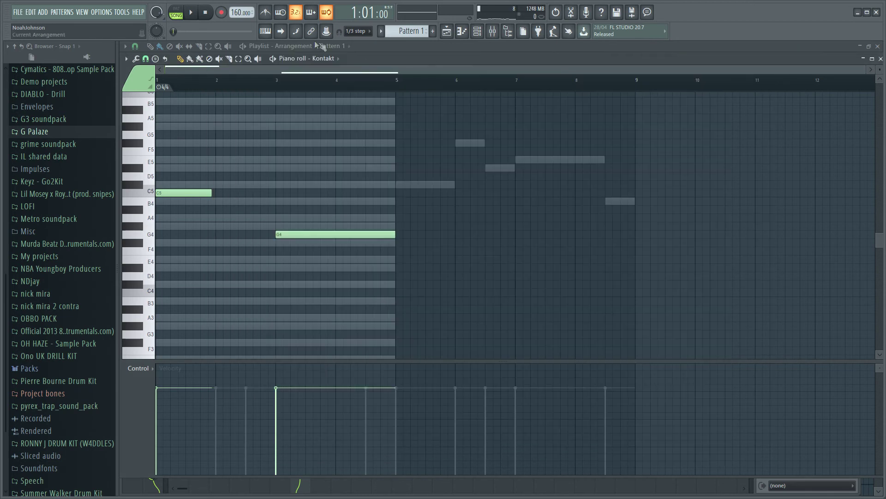
click(477, 31)
click(221, 210)
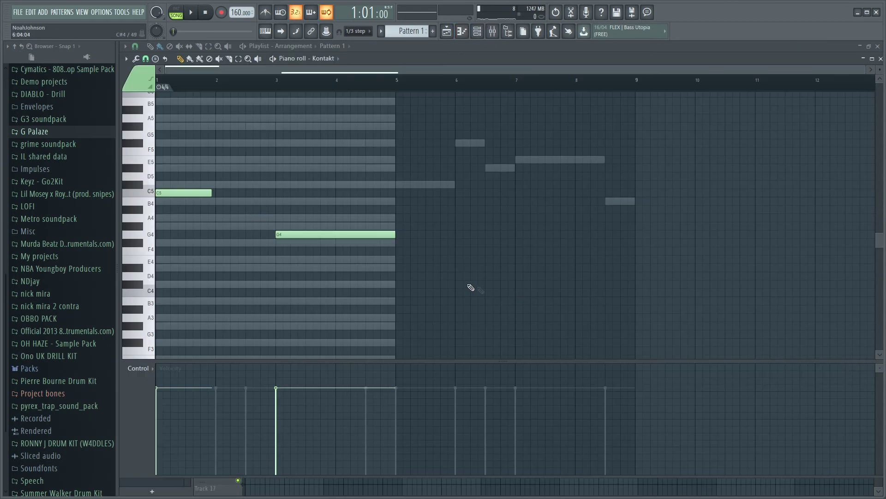
- Duplicate both Kontakt notes into bars 5 to 8 and change the bar 7 copy to C#4, ending in the middle of bar 8
drag(481, 290, 96, 93)
key(ctrl+b)
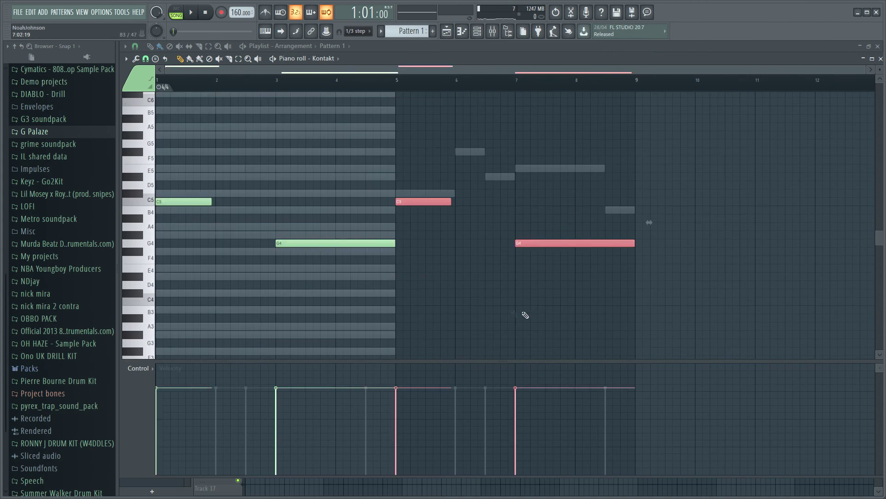
key(F9)
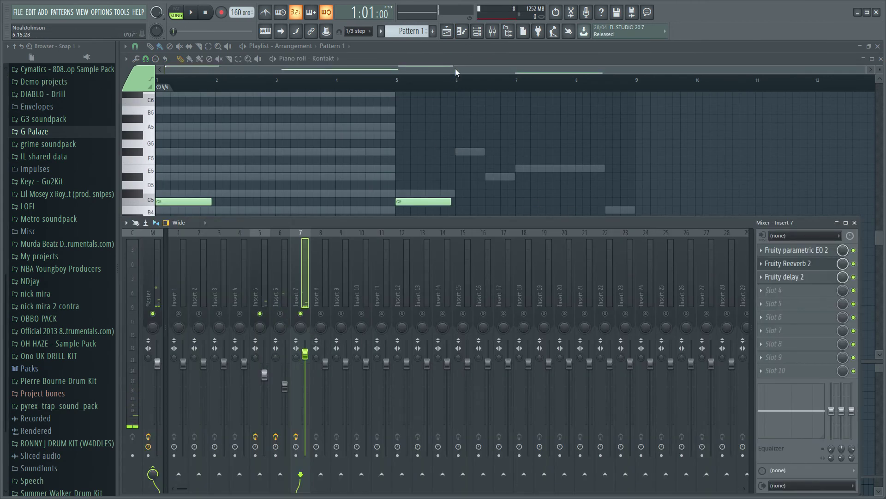
key(F9)
- Play back the vocal part with the loop and melody, checking the track levels in the mixer
key(space)
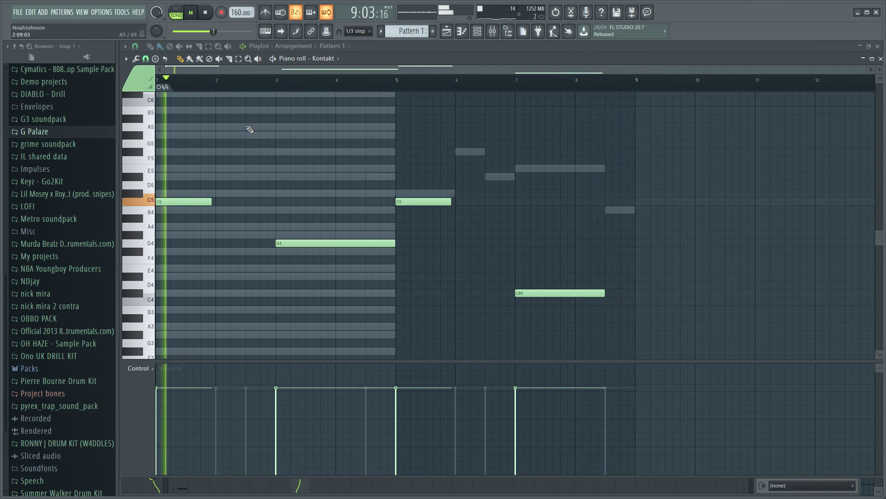
key(space)
click(881, 59)
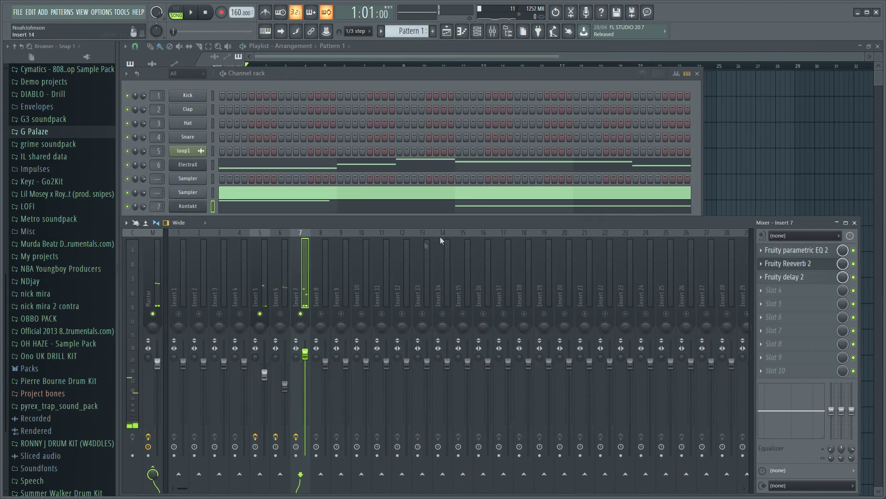
key(space)
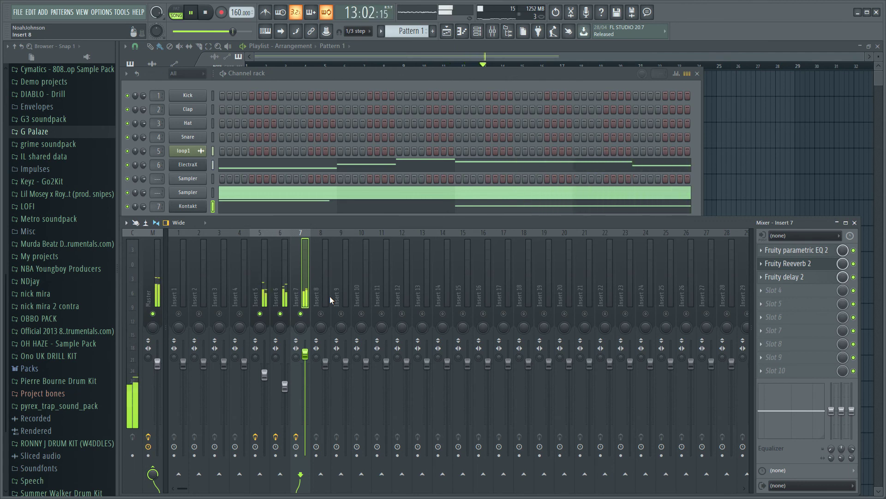
key(space)
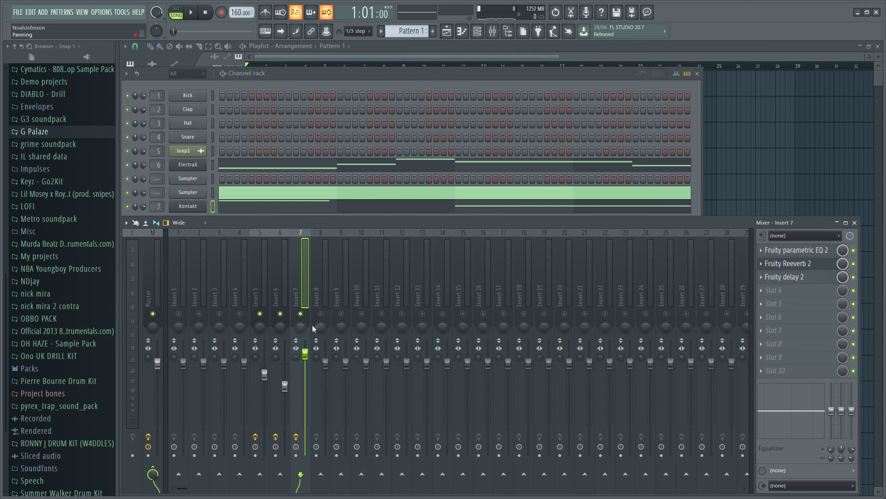
- On Insert 7's parametric EQ, shift the band 1 low cut to a lower frequency and dip band 5 slightly, then close the EQ
click(784, 250)
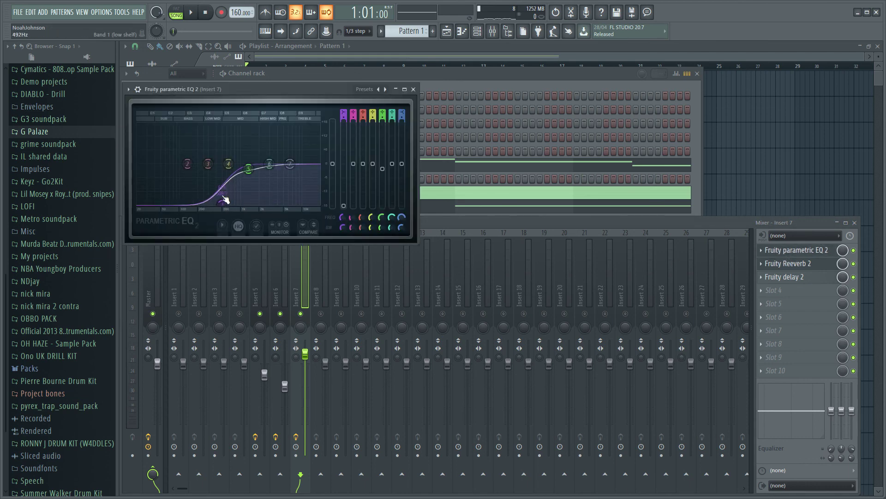
click(285, 259)
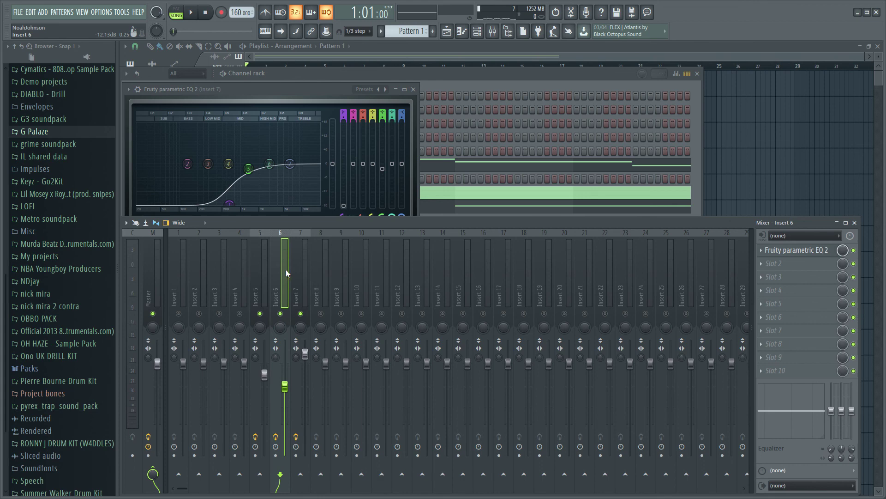
key(Left)
click(413, 90)
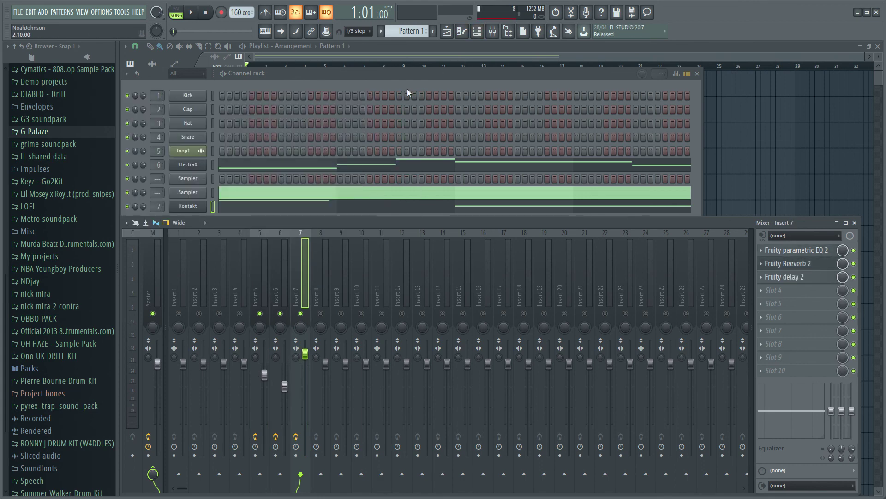
drag(361, 76, 423, 69)
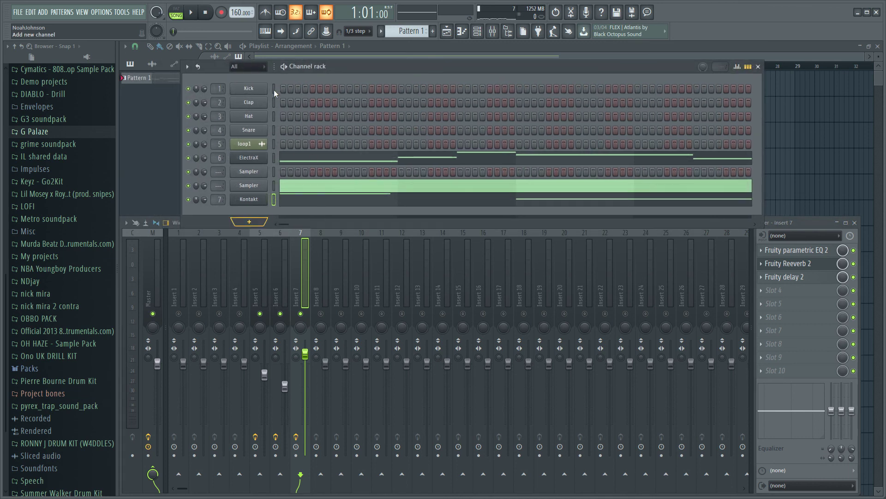